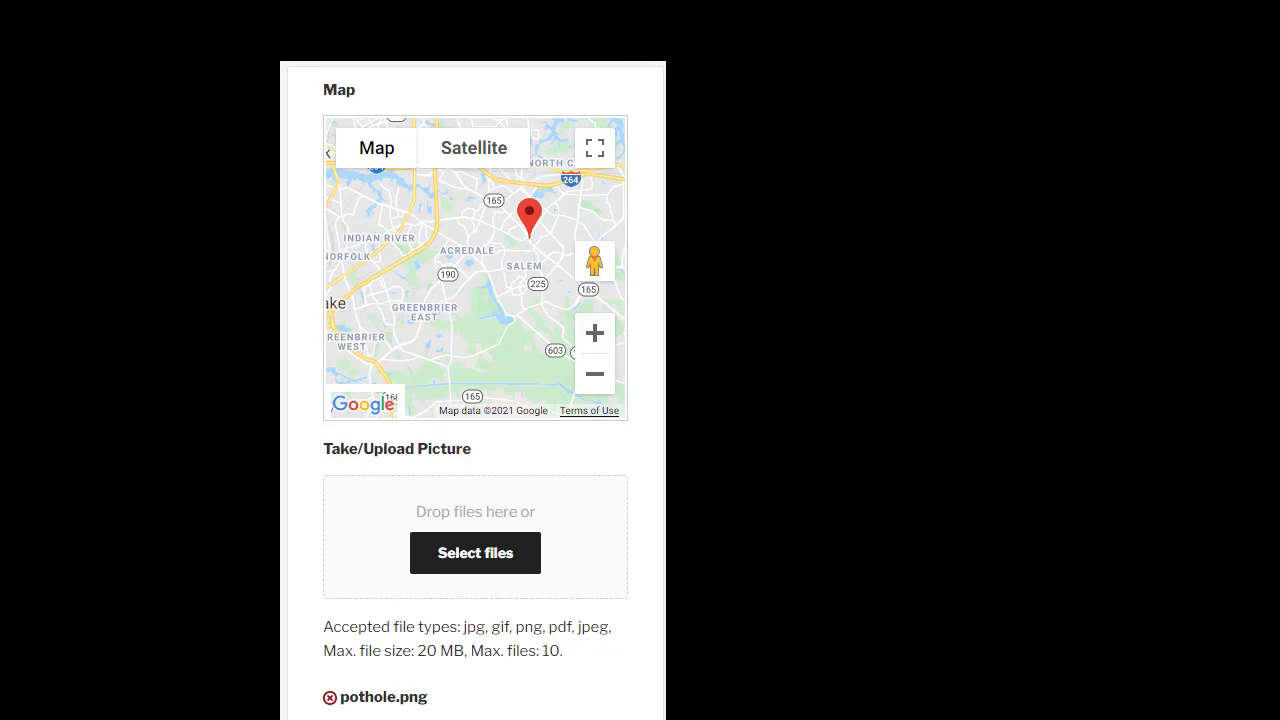
Step: Review the pothole Service Request Form from the issue type through the map, picture upload and contact fields
{"action": "scroll", "coordinate": [643, 271], "scroll_direction": "up", "scroll_amount": 8}
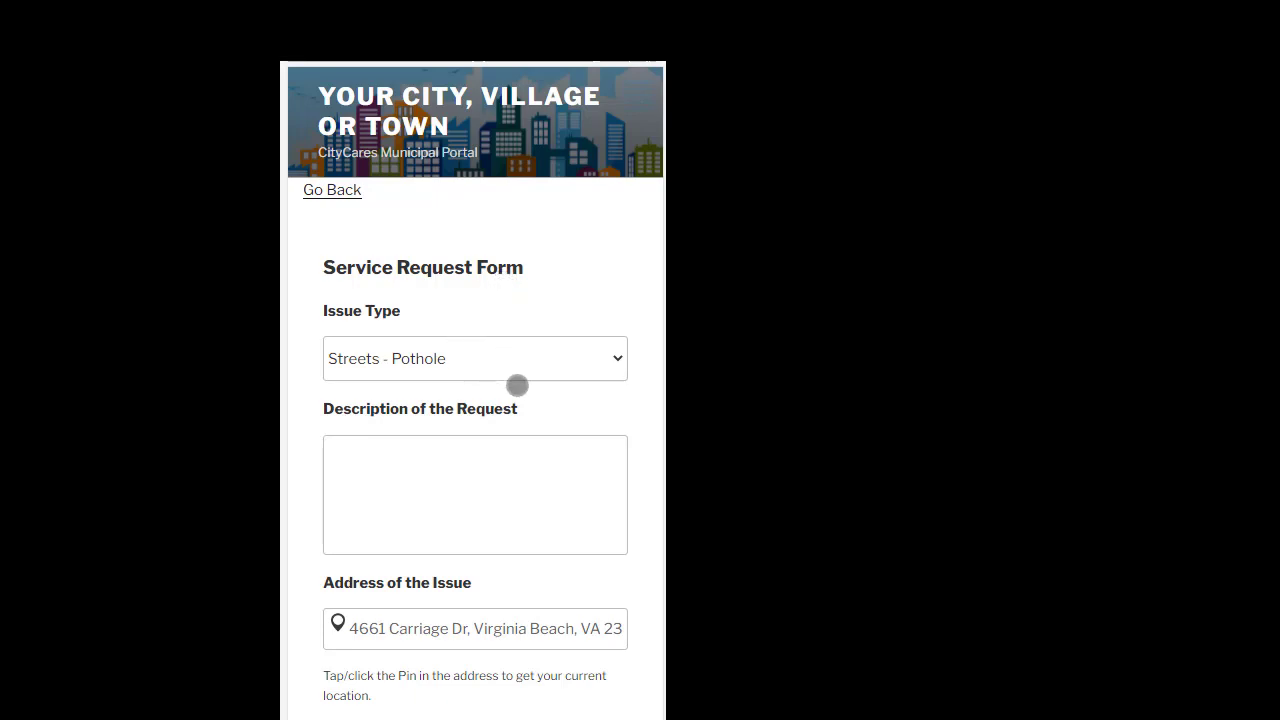
{"action": "scroll", "coordinate": [593, 307], "scroll_direction": "down", "scroll_amount": 1}
{"action": "scroll", "coordinate": [593, 307], "scroll_direction": "down", "scroll_amount": 5}
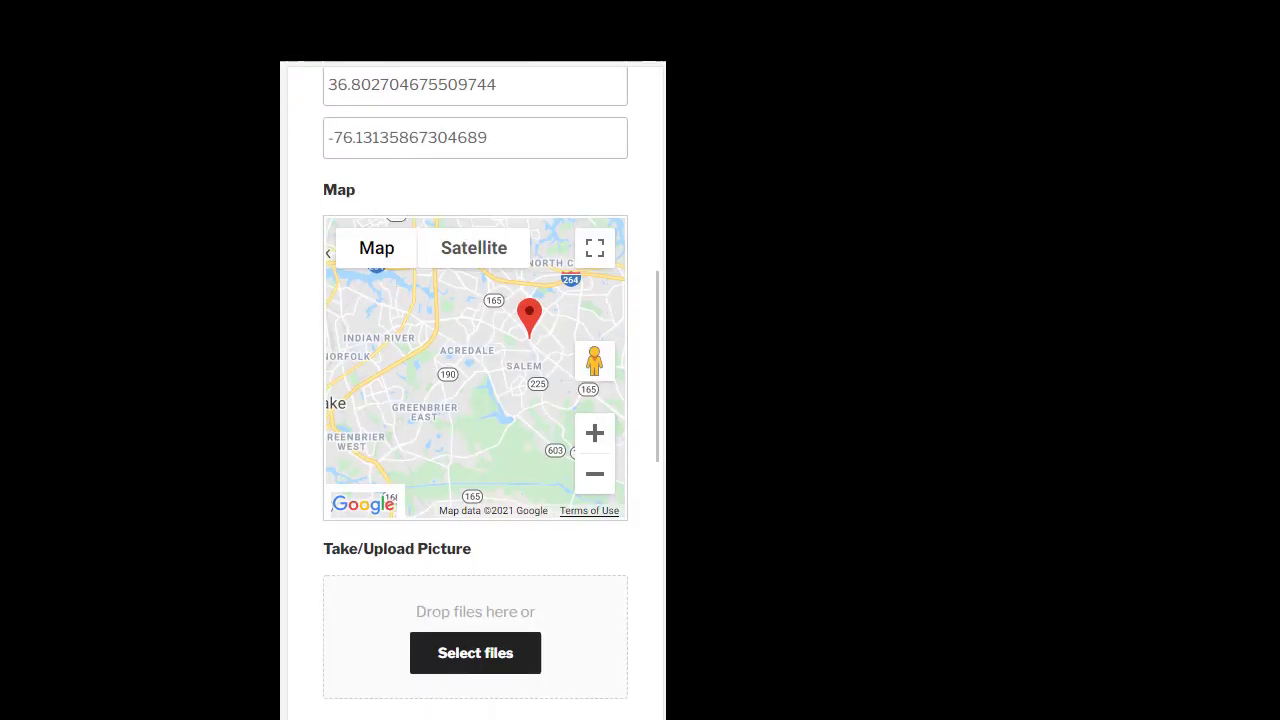
{"action": "scroll", "coordinate": [586, 587], "scroll_direction": "down", "scroll_amount": 5}
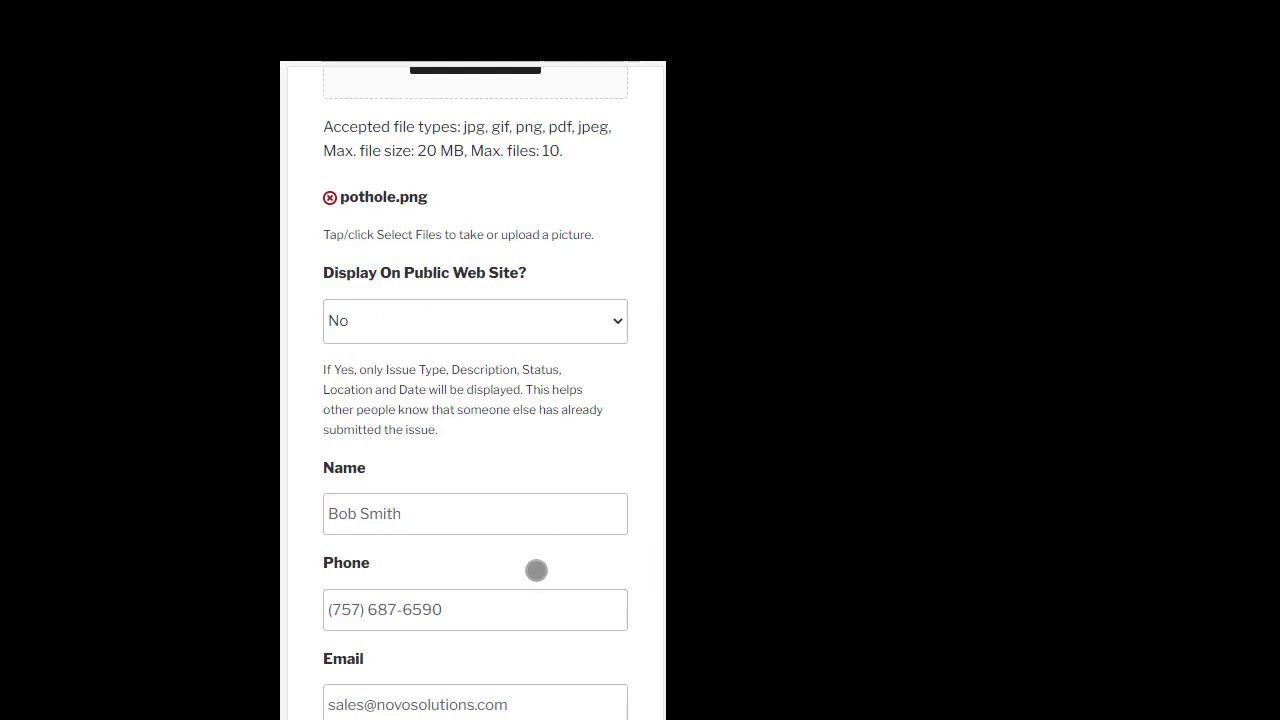
{"action": "scroll", "coordinate": [536, 572], "scroll_direction": "down", "scroll_amount": 1}
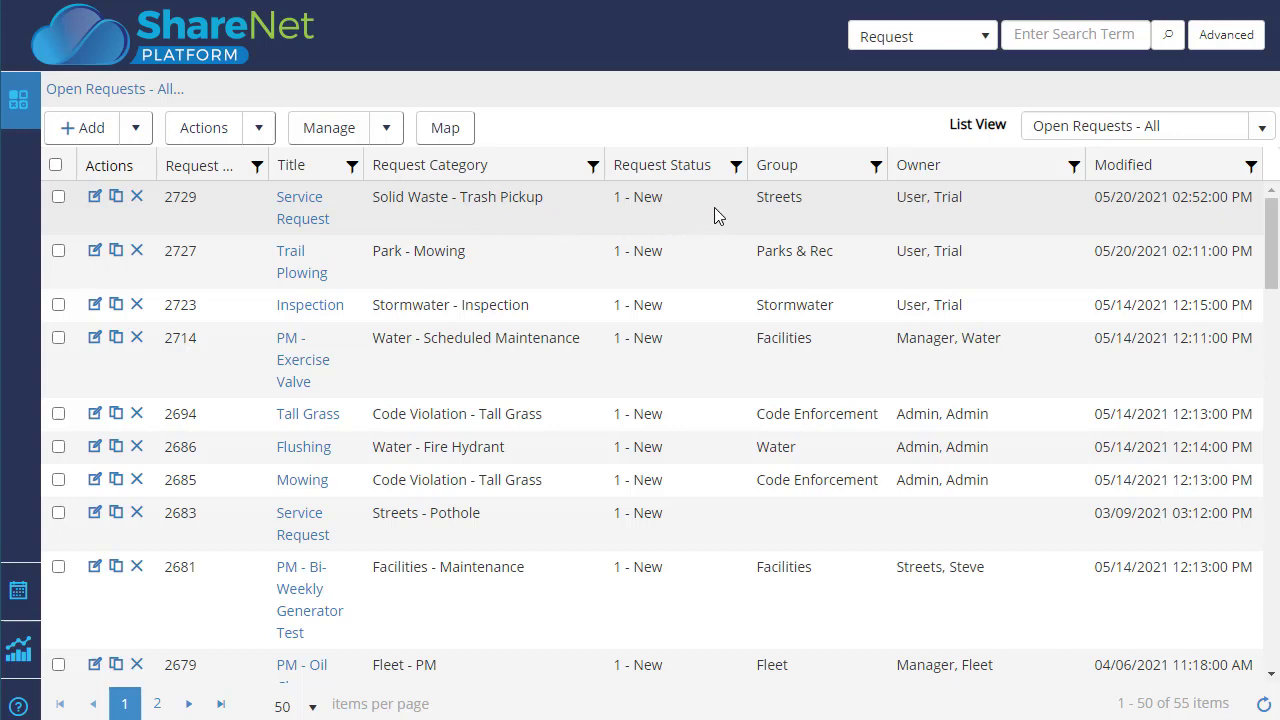
{"action": "left_click", "coordinate": [387, 128]}
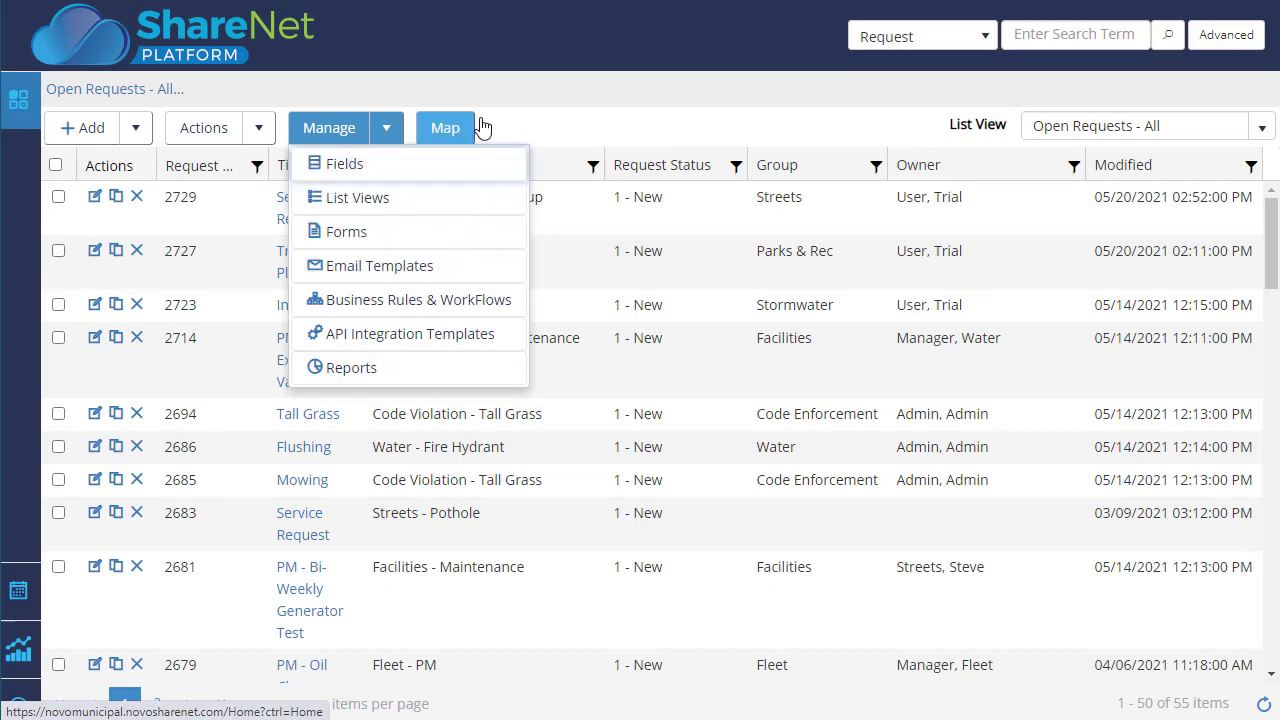
{"action": "left_click", "coordinate": [136, 131]}
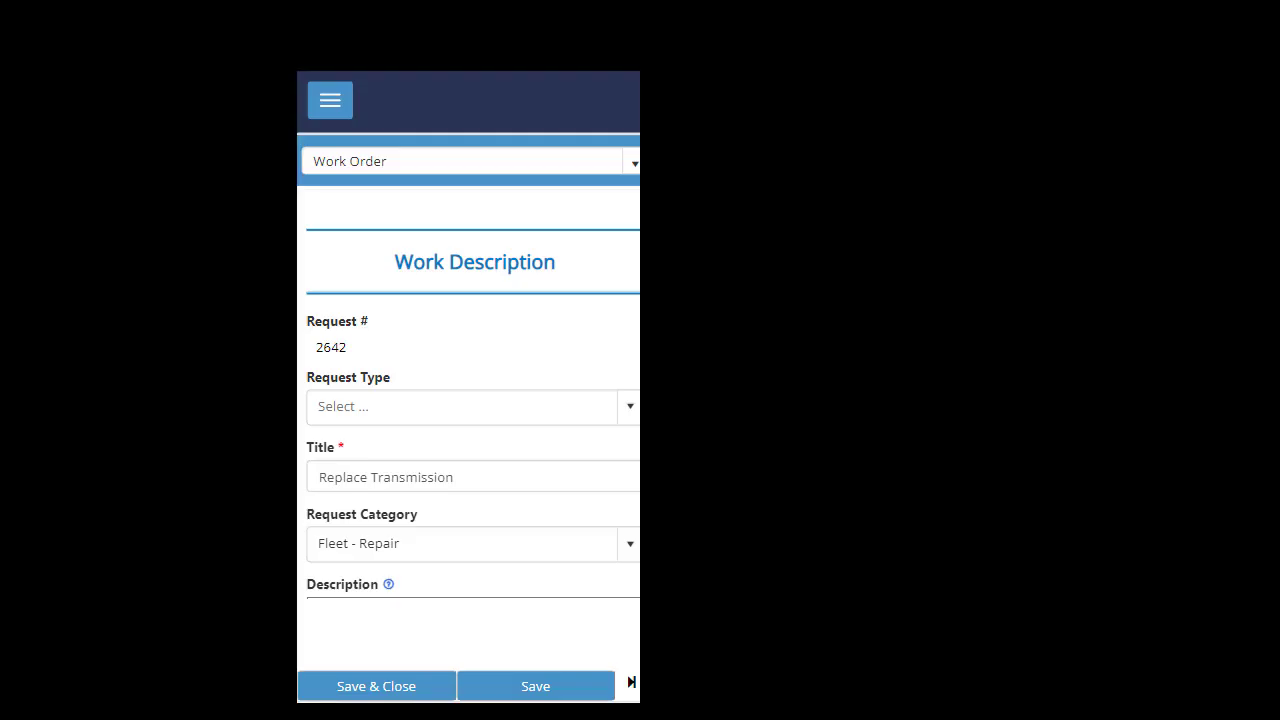
Step: Go to the Requests app and open the Water Main Break work order from its marker on the map
{"action": "left_click", "coordinate": [330, 100]}
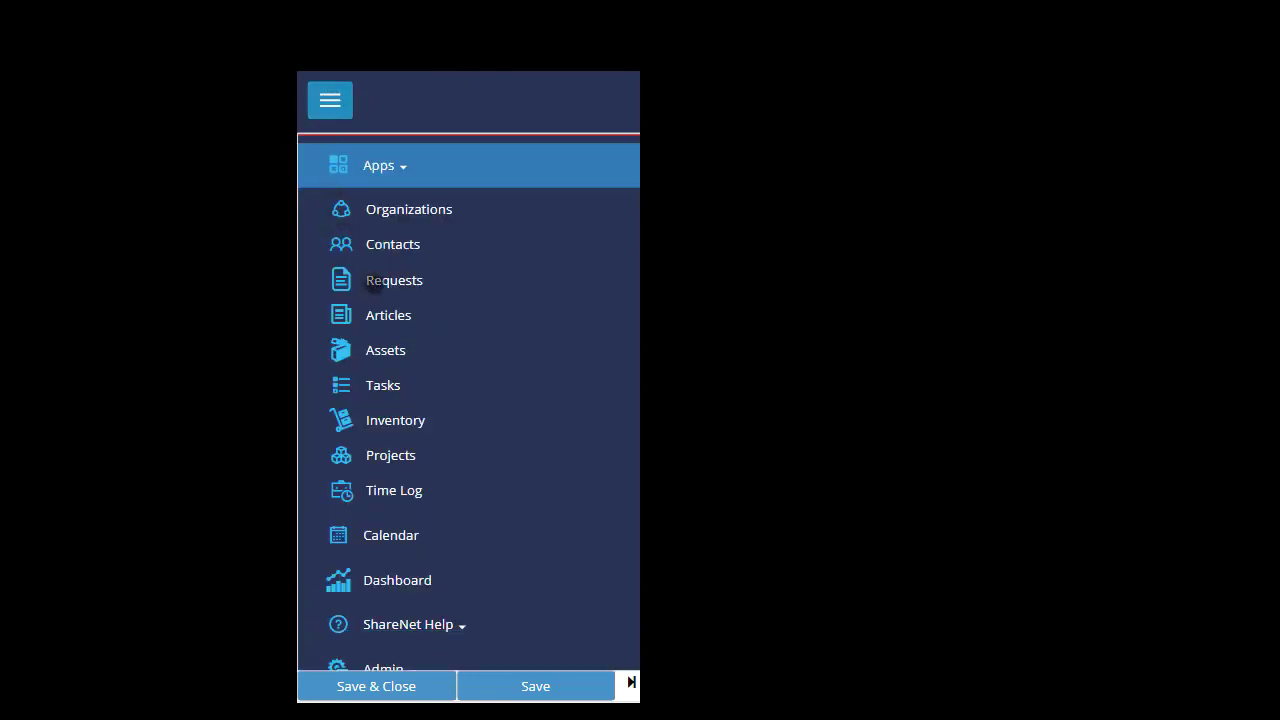
{"action": "left_click", "coordinate": [394, 280]}
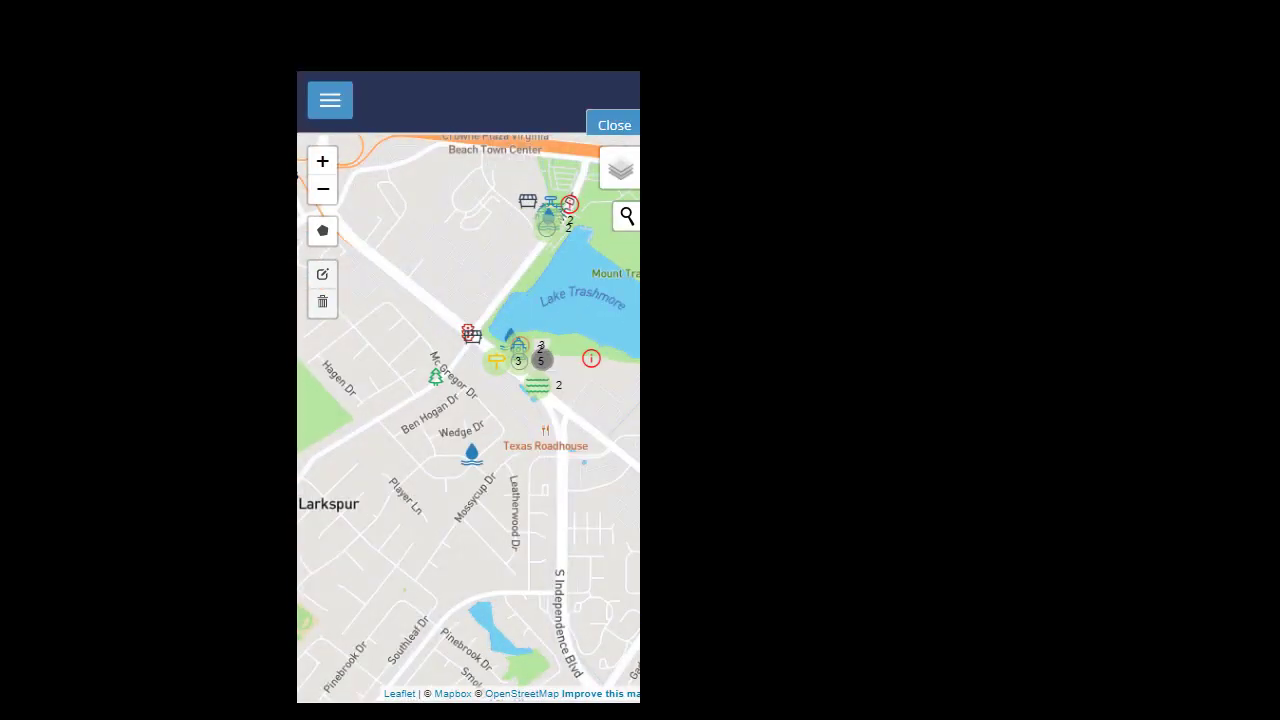
{"action": "double_click", "coordinate": [523, 380]}
{"action": "scroll", "coordinate": [474, 503], "scroll_direction": "down", "scroll_amount": 1}
{"action": "double_click", "coordinate": [474, 503]}
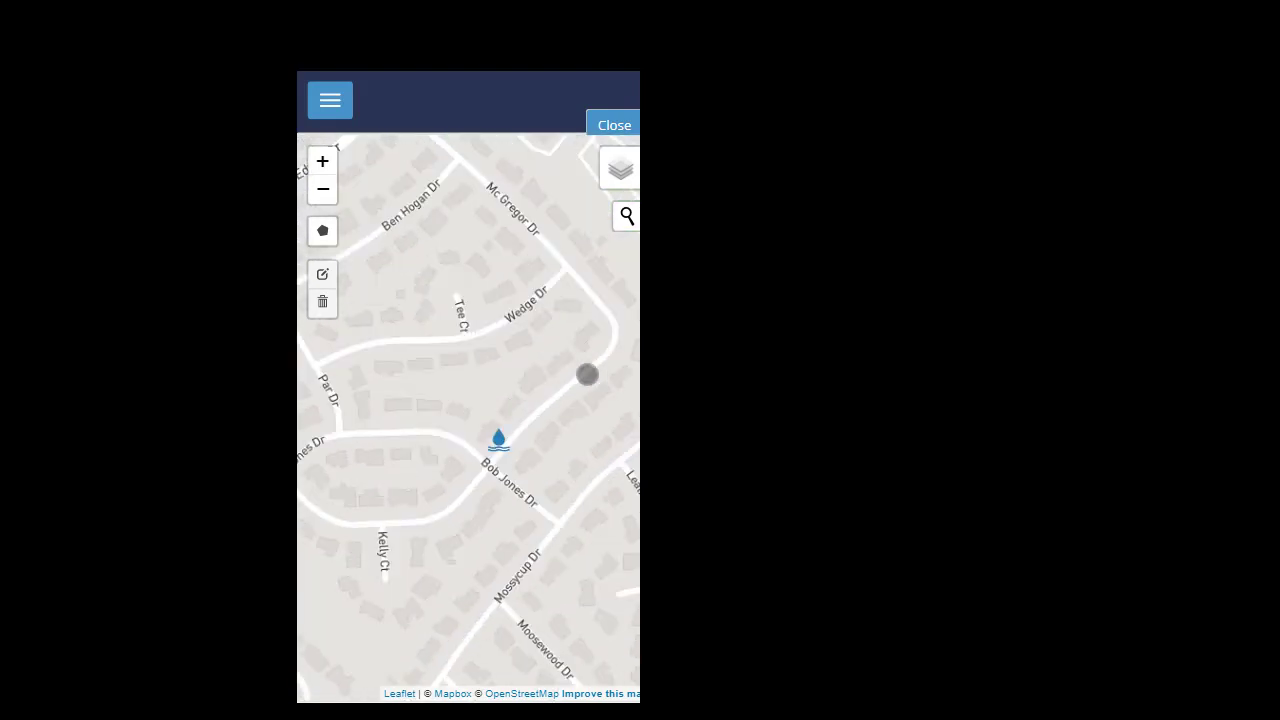
{"action": "left_click", "coordinate": [497, 447]}
{"action": "left_click", "coordinate": [511, 410]}
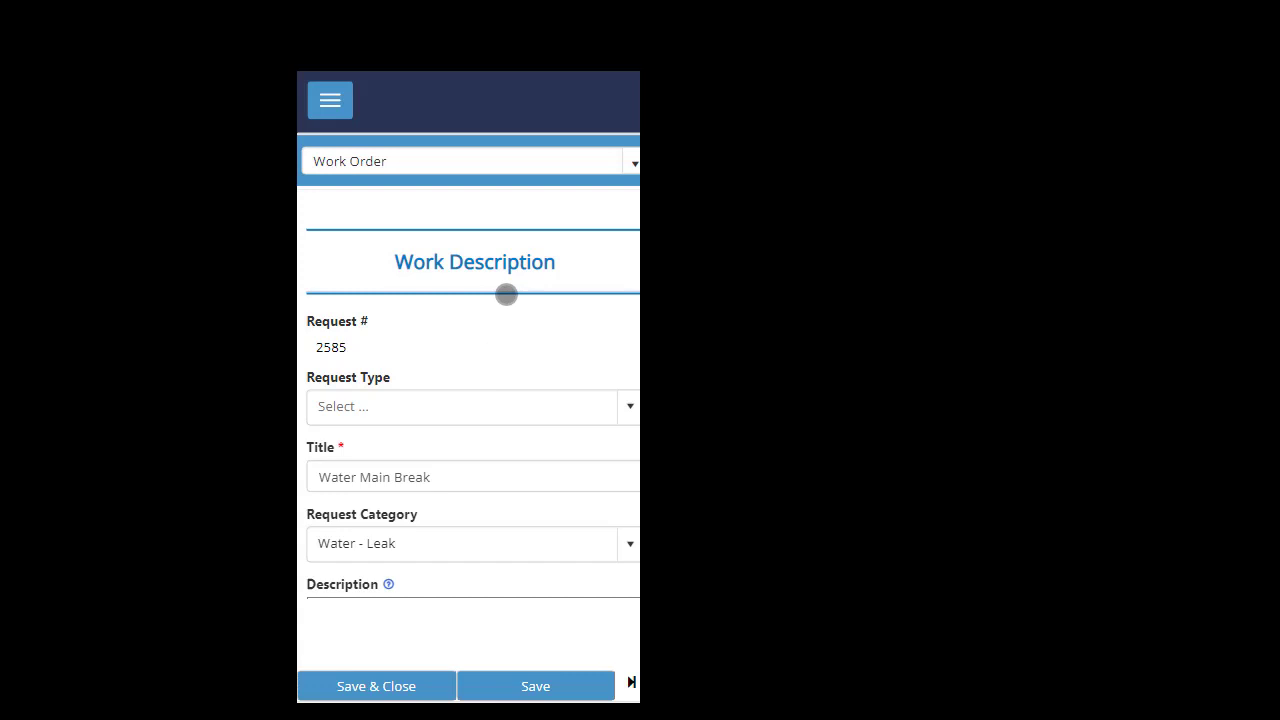
Step: Set the work order's Request Status to 4 - Closed
{"action": "scroll", "coordinate": [508, 286], "scroll_direction": "down", "scroll_amount": 10}
{"action": "scroll", "coordinate": [511, 285], "scroll_direction": "down", "scroll_amount": 6}
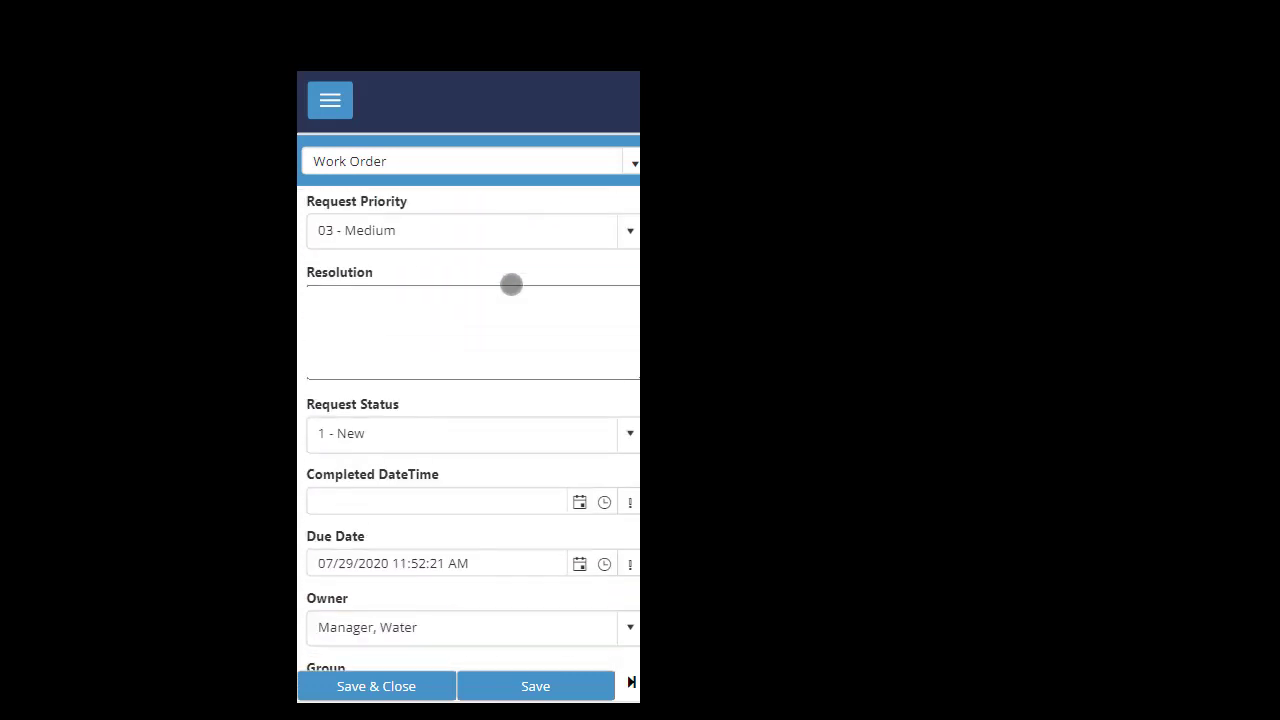
{"action": "scroll", "coordinate": [511, 284], "scroll_direction": "up", "scroll_amount": 3}
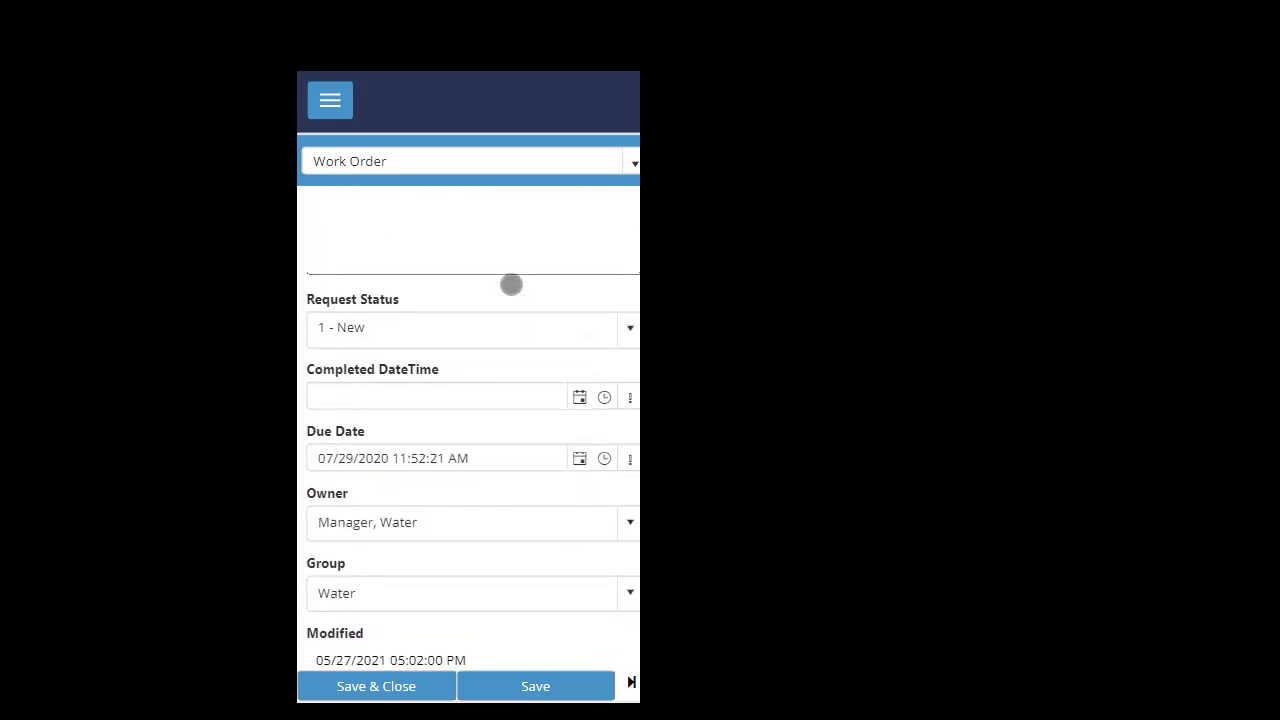
{"action": "left_click", "coordinate": [466, 335]}
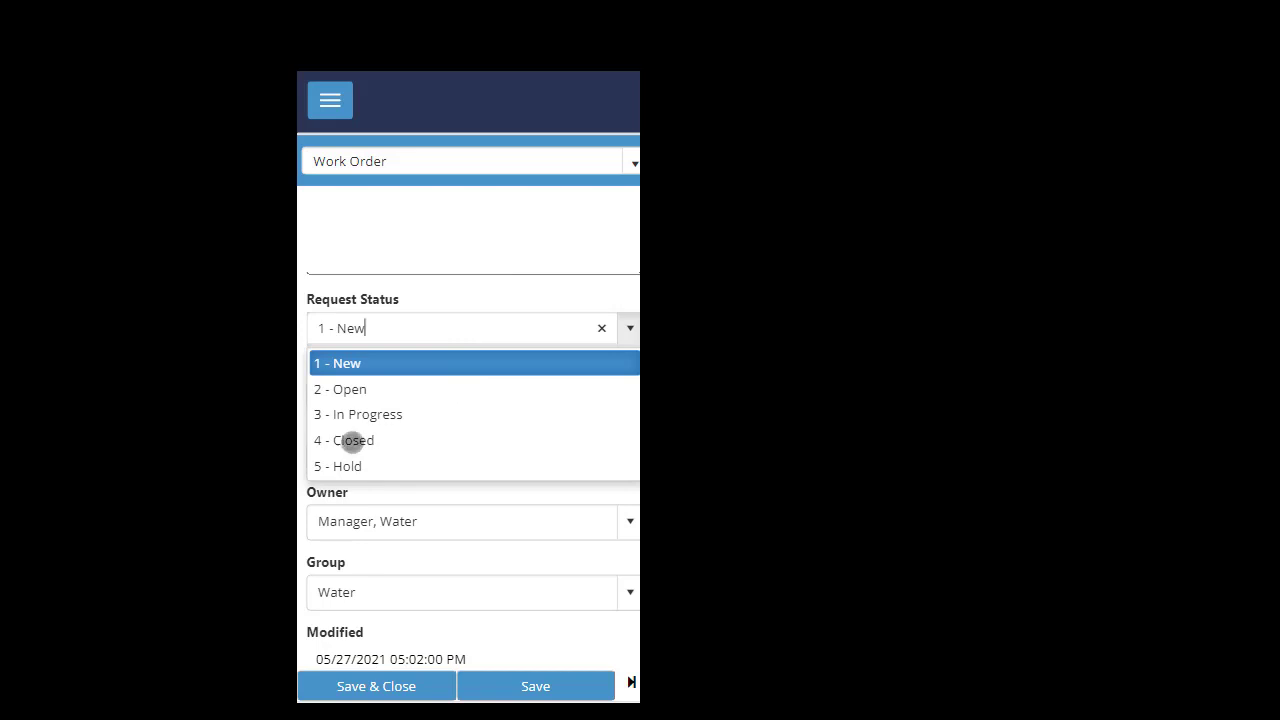
{"action": "left_click", "coordinate": [350, 442]}
Step: Check the Labor Hours and Inventory/Time Detail sections, and save and close the work order, returning from the map
{"action": "scroll", "coordinate": [497, 233], "scroll_direction": "down", "scroll_amount": 5}
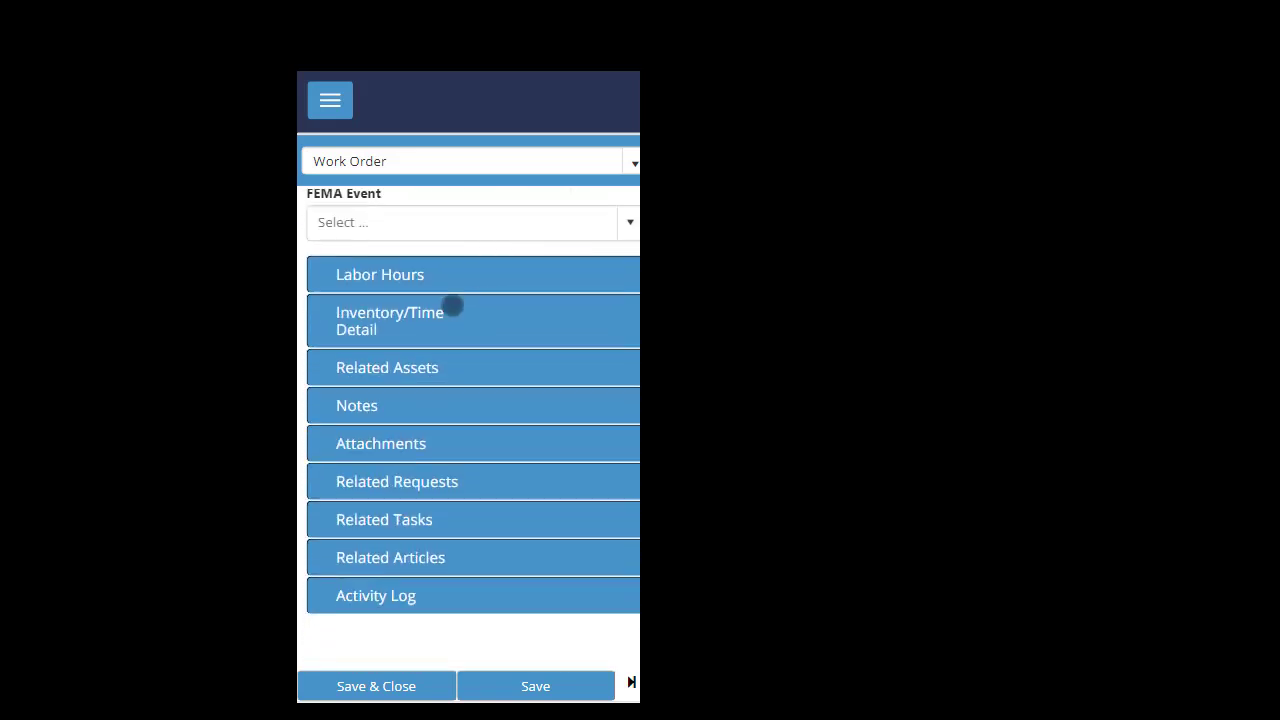
{"action": "left_click", "coordinate": [391, 274]}
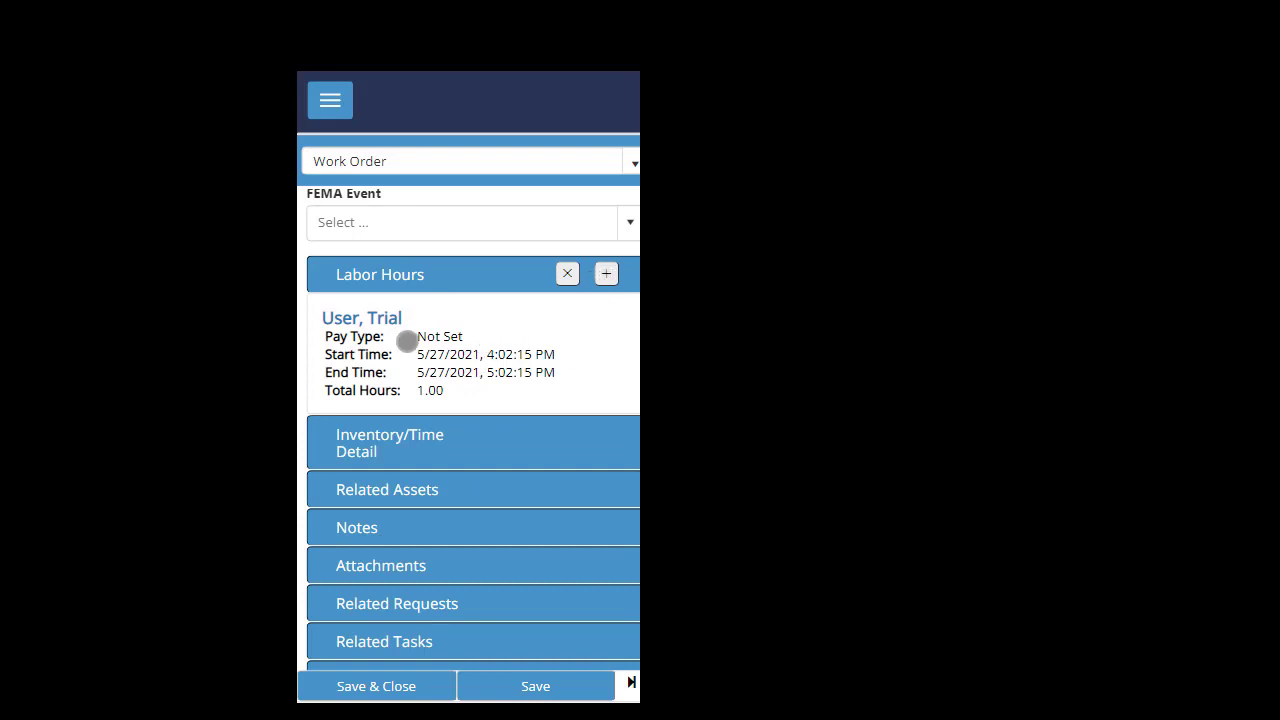
{"action": "left_click", "coordinate": [417, 445]}
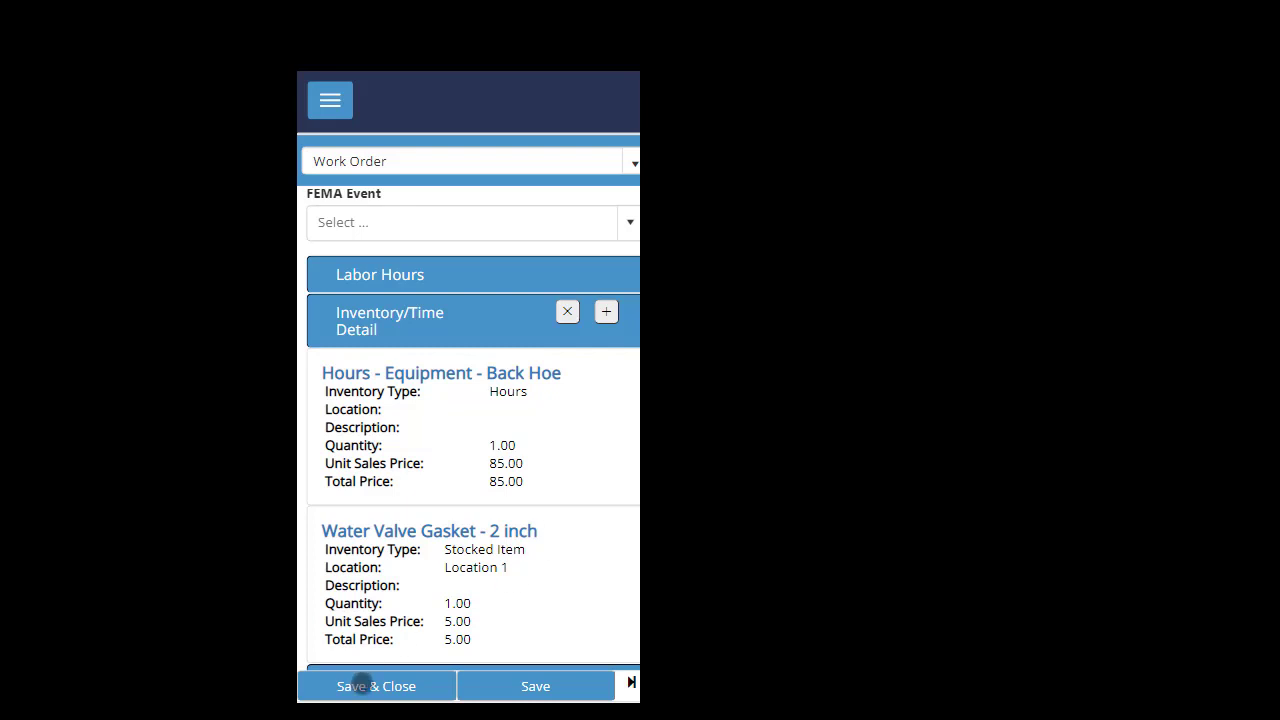
{"action": "left_click", "coordinate": [362, 684]}
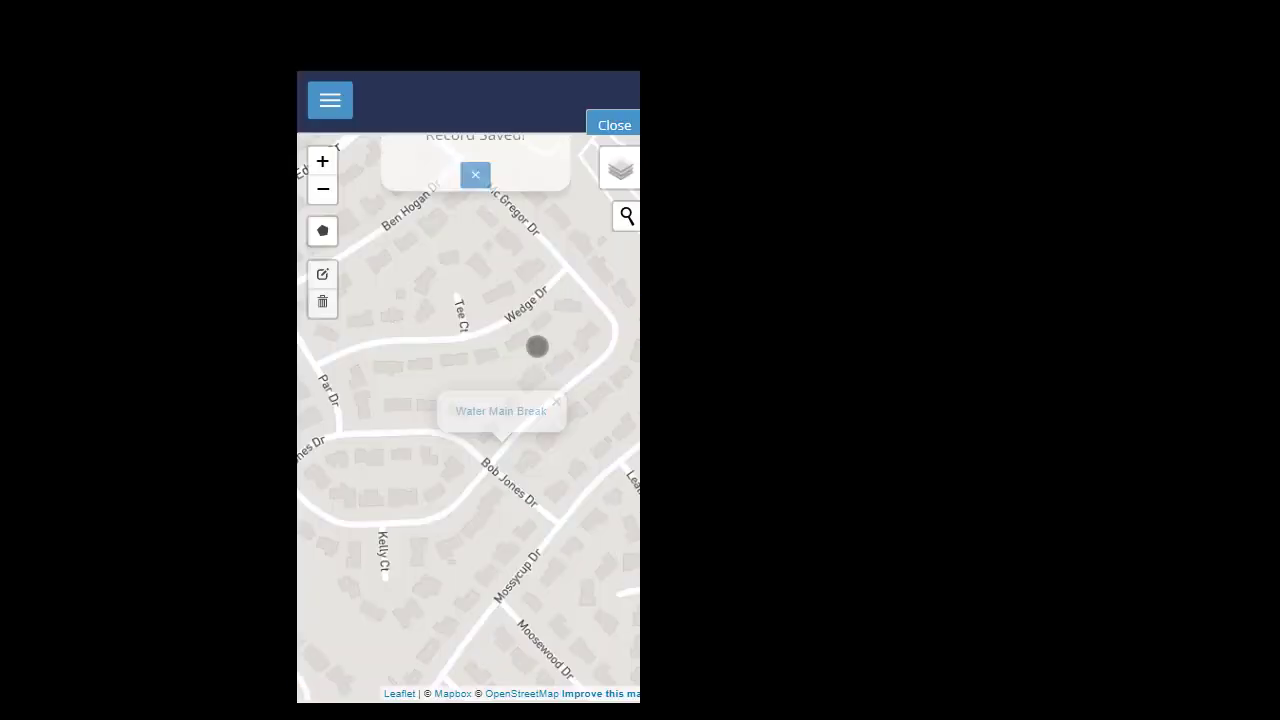
{"action": "left_click", "coordinate": [614, 126]}
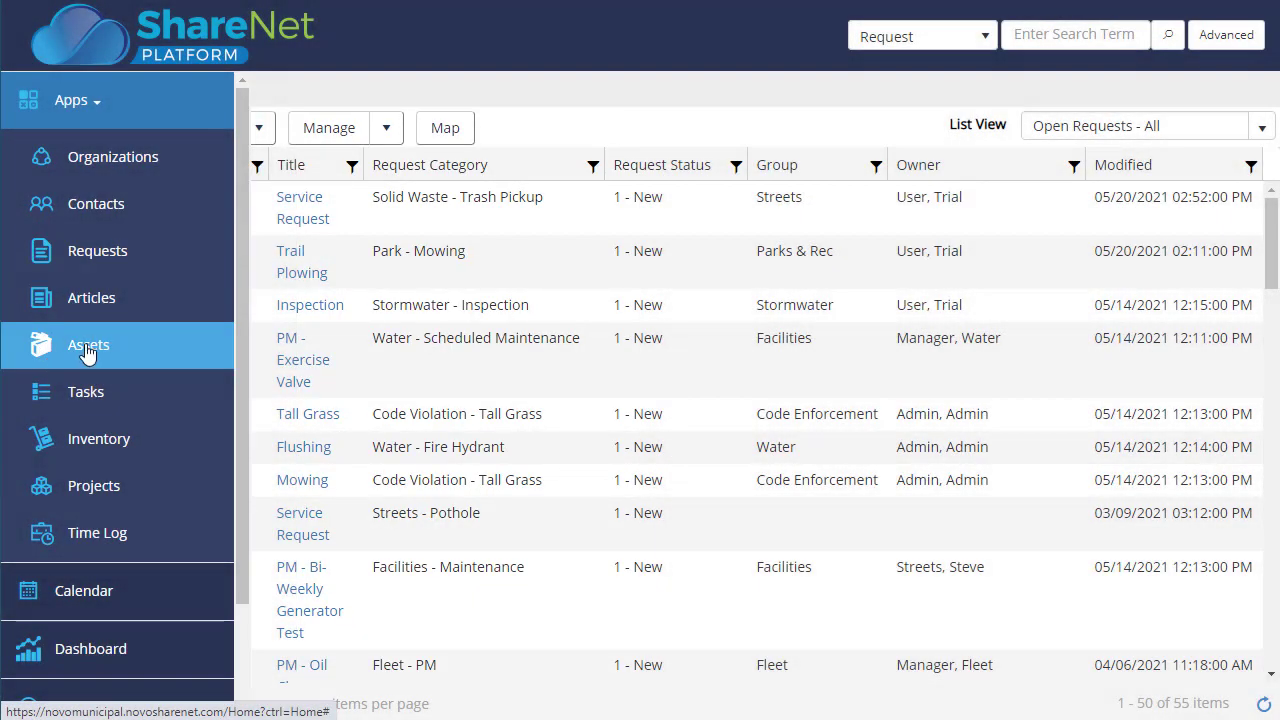
Step: Open the Assets app and switch its list view to Storm Water
{"action": "left_click", "coordinate": [90, 352]}
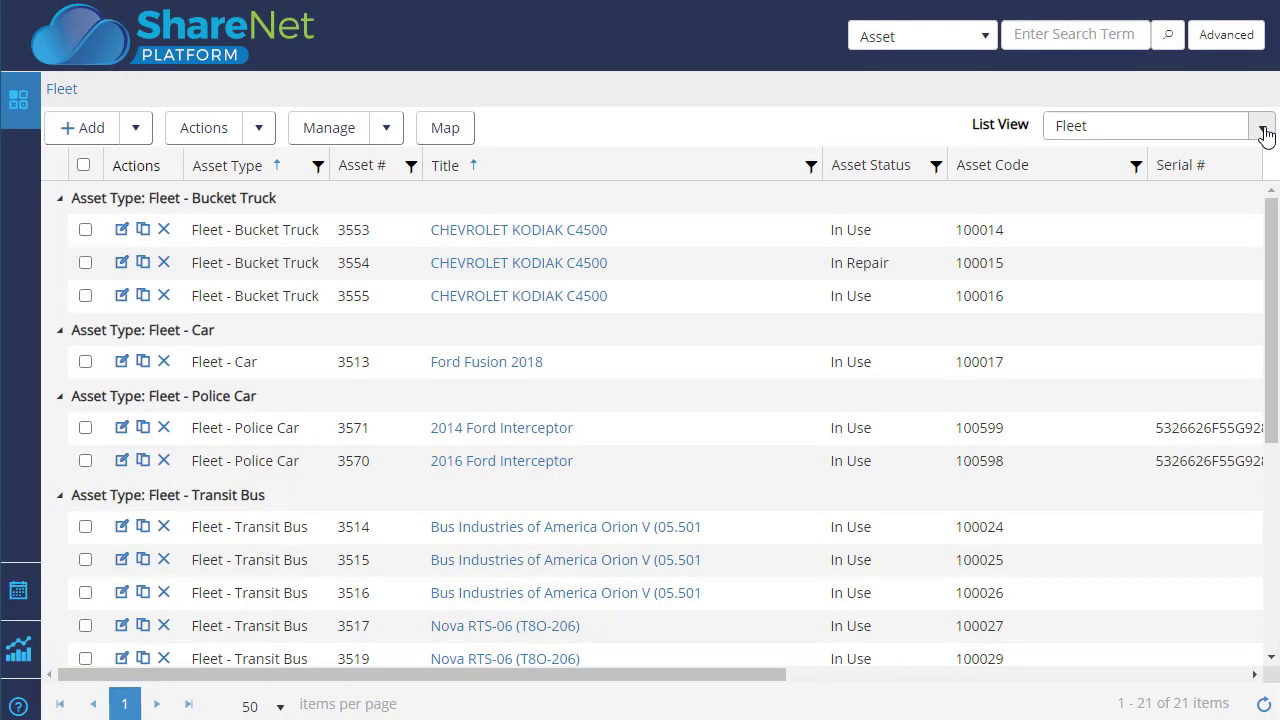
{"action": "left_click", "coordinate": [1263, 128]}
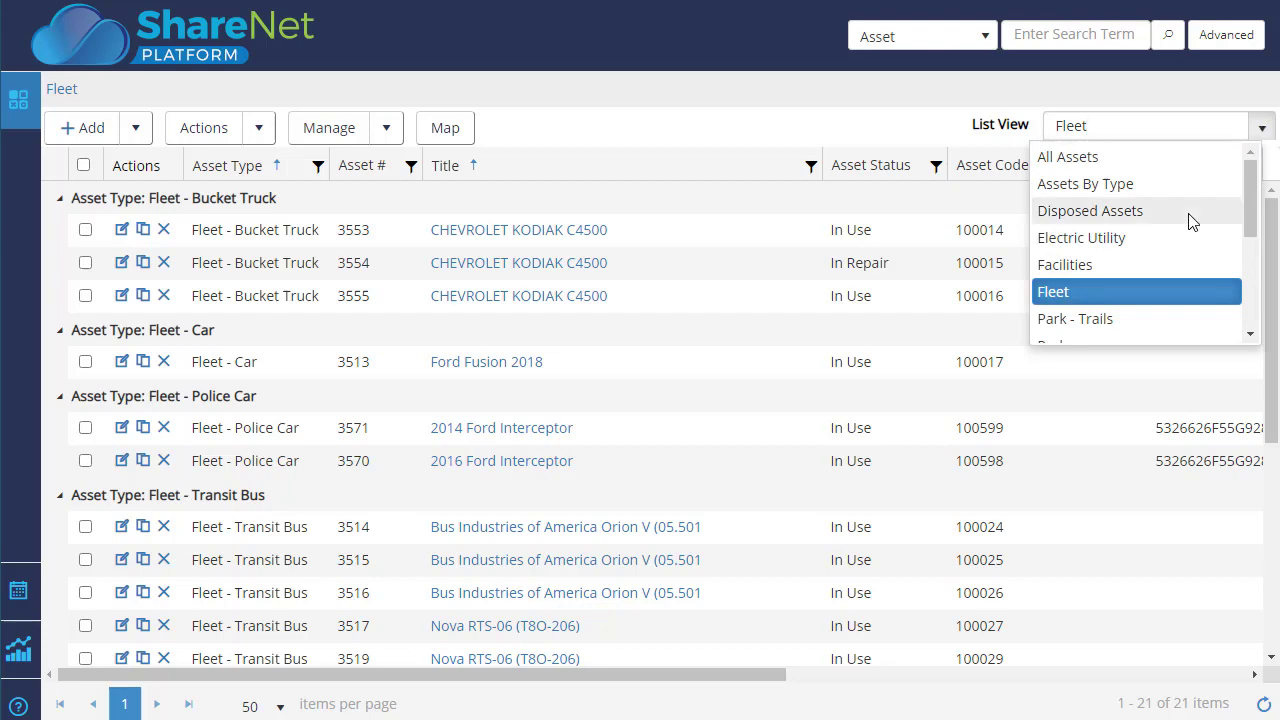
{"action": "scroll", "coordinate": [1192, 221], "scroll_direction": "down", "scroll_amount": 5}
{"action": "left_click", "coordinate": [1086, 168]}
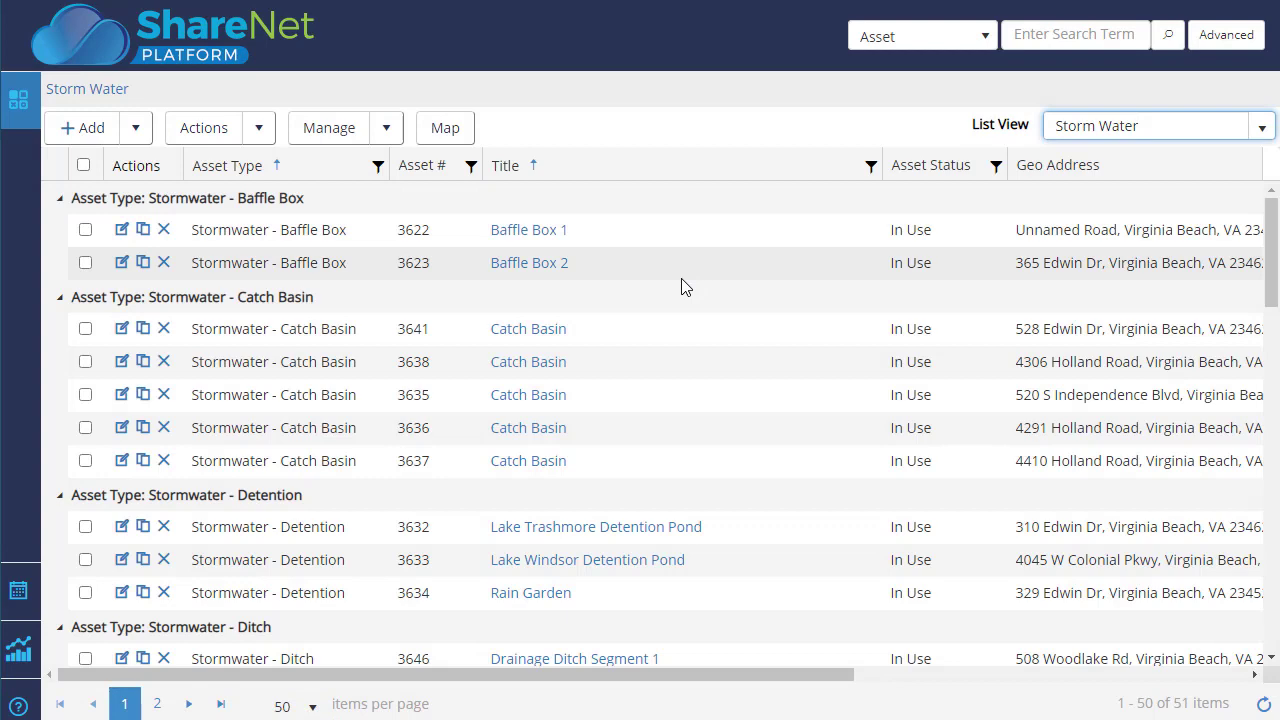
Step: Show the storm water assets on the map with the Mt Trashmore Drainage layer enabled
{"action": "left_click", "coordinate": [447, 133]}
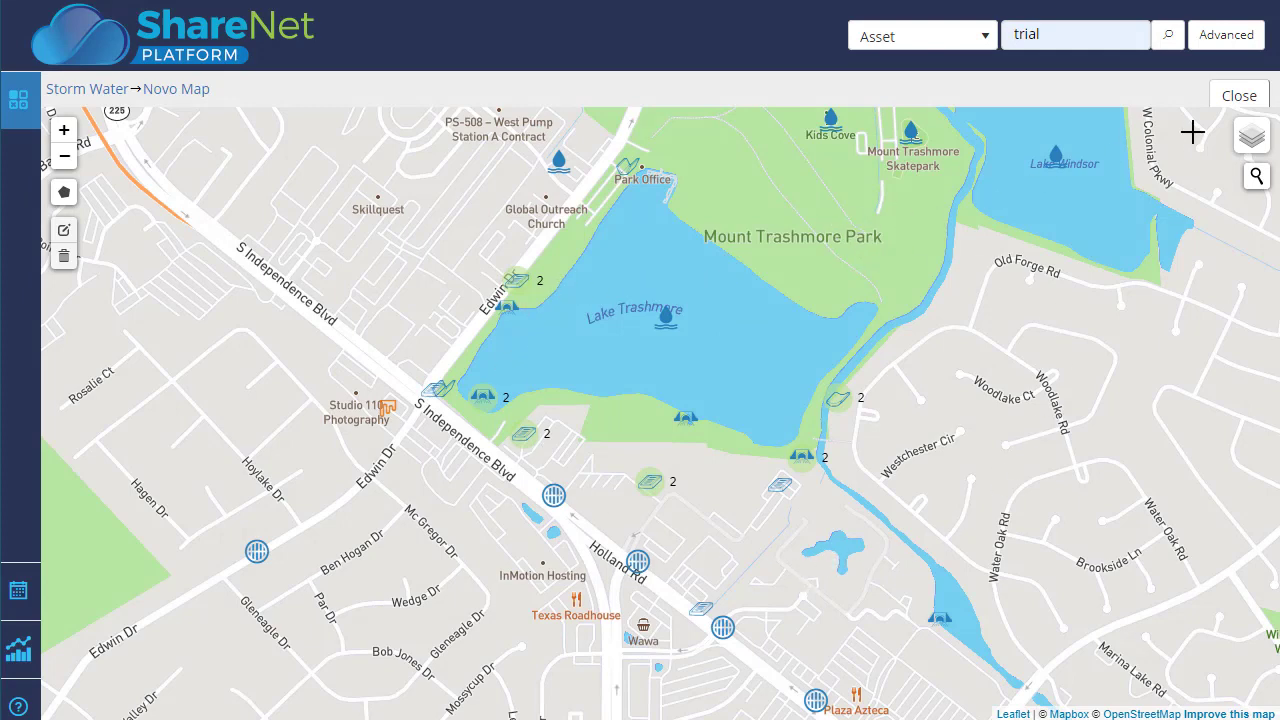
{"action": "mouse_move", "coordinate": [1251, 138]}
{"action": "left_click", "coordinate": [1096, 222]}
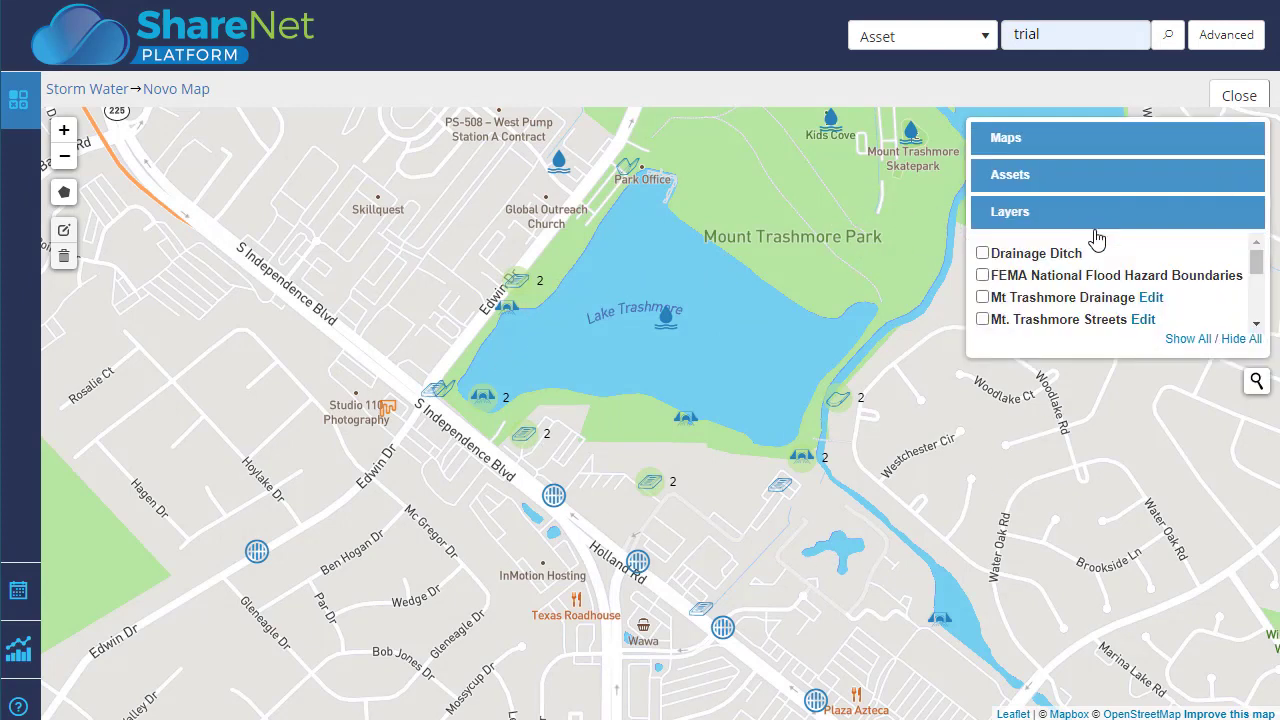
{"action": "left_click", "coordinate": [1040, 299]}
{"action": "scroll", "coordinate": [717, 343], "scroll_direction": "up", "scroll_amount": 1}
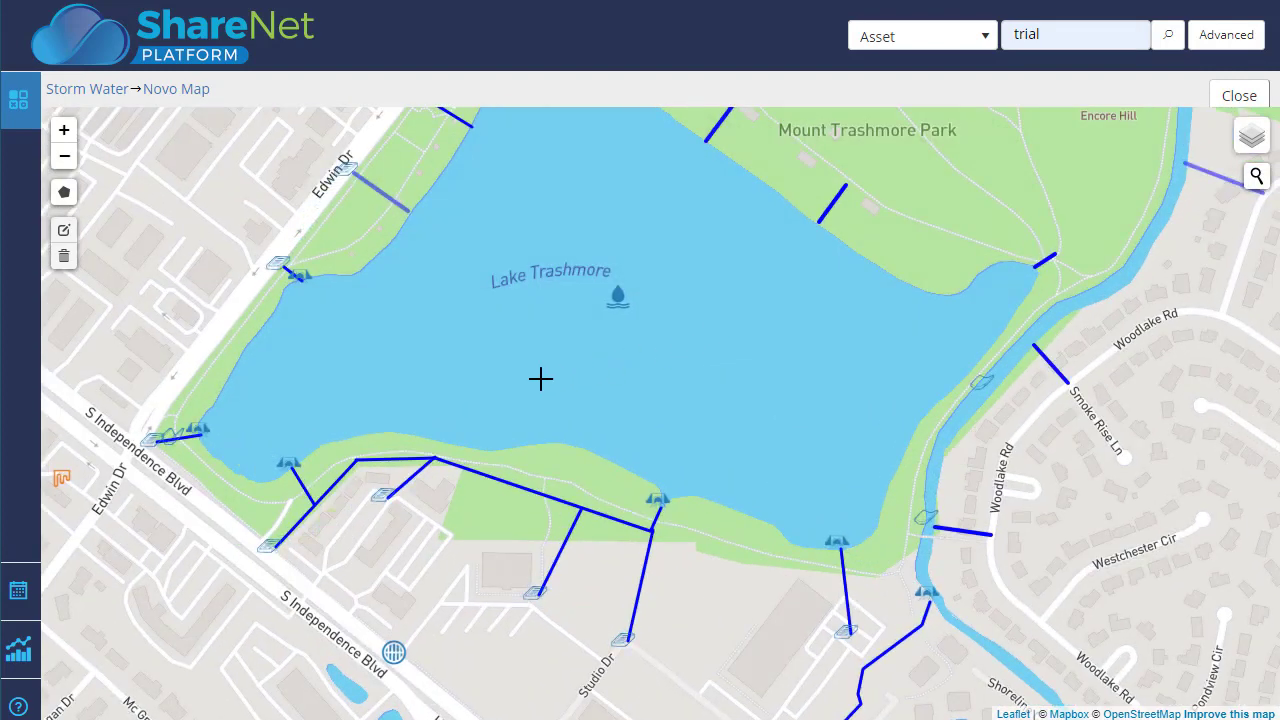
Step: Inspect the details of the drainage pipe south of Lake Trashmore near S Independence Blvd, and close its popup
{"action": "left_click_drag", "start_coordinate": [537, 377], "coordinate": [657, 283]}
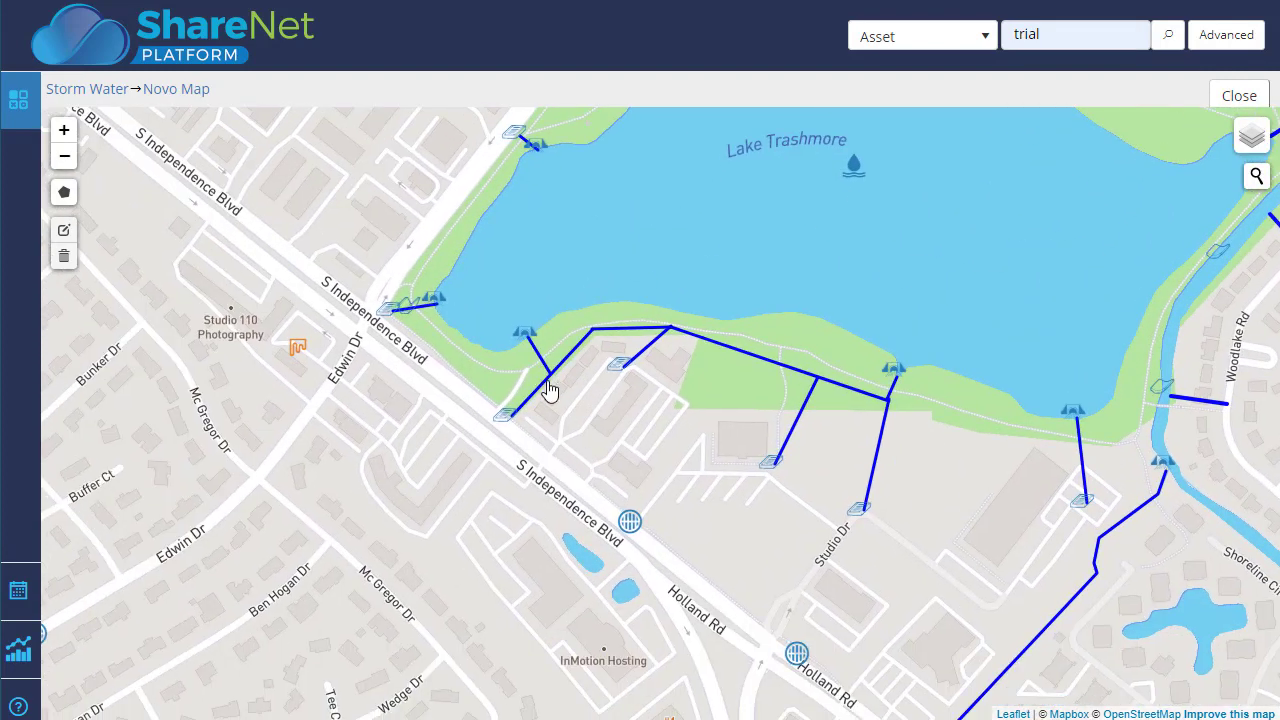
{"action": "left_click", "coordinate": [548, 376]}
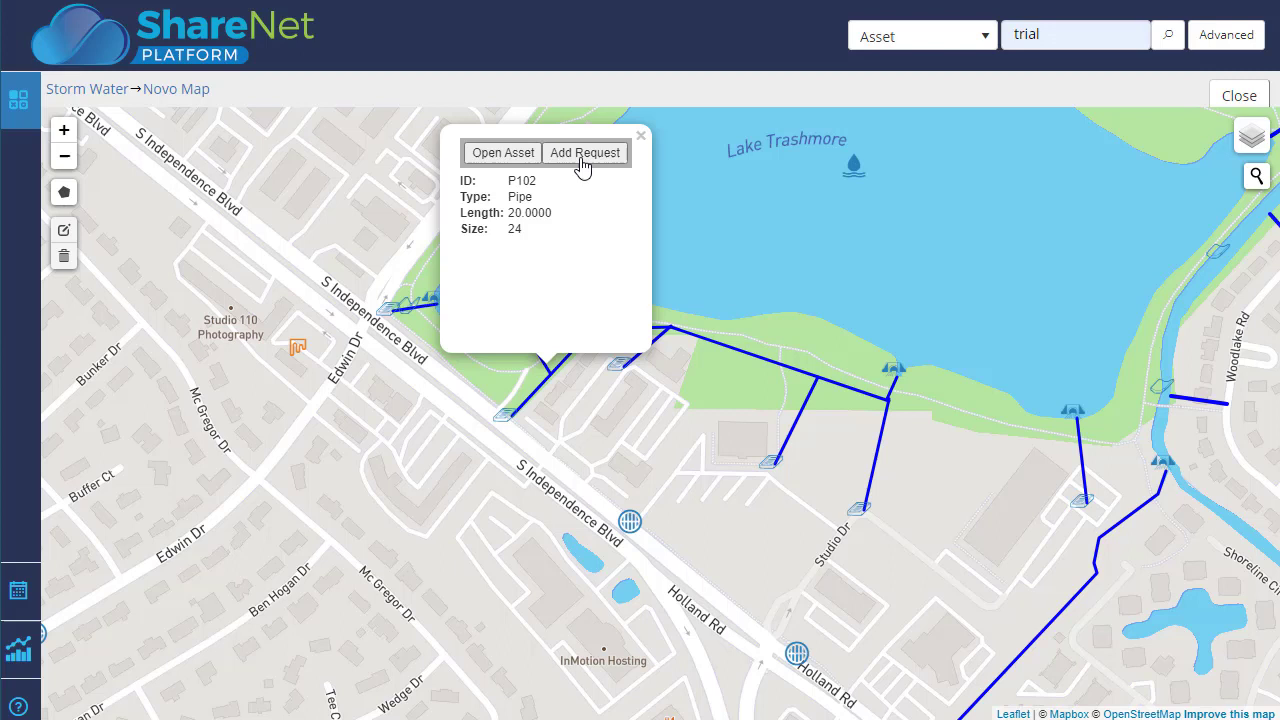
{"action": "left_click", "coordinate": [642, 136]}
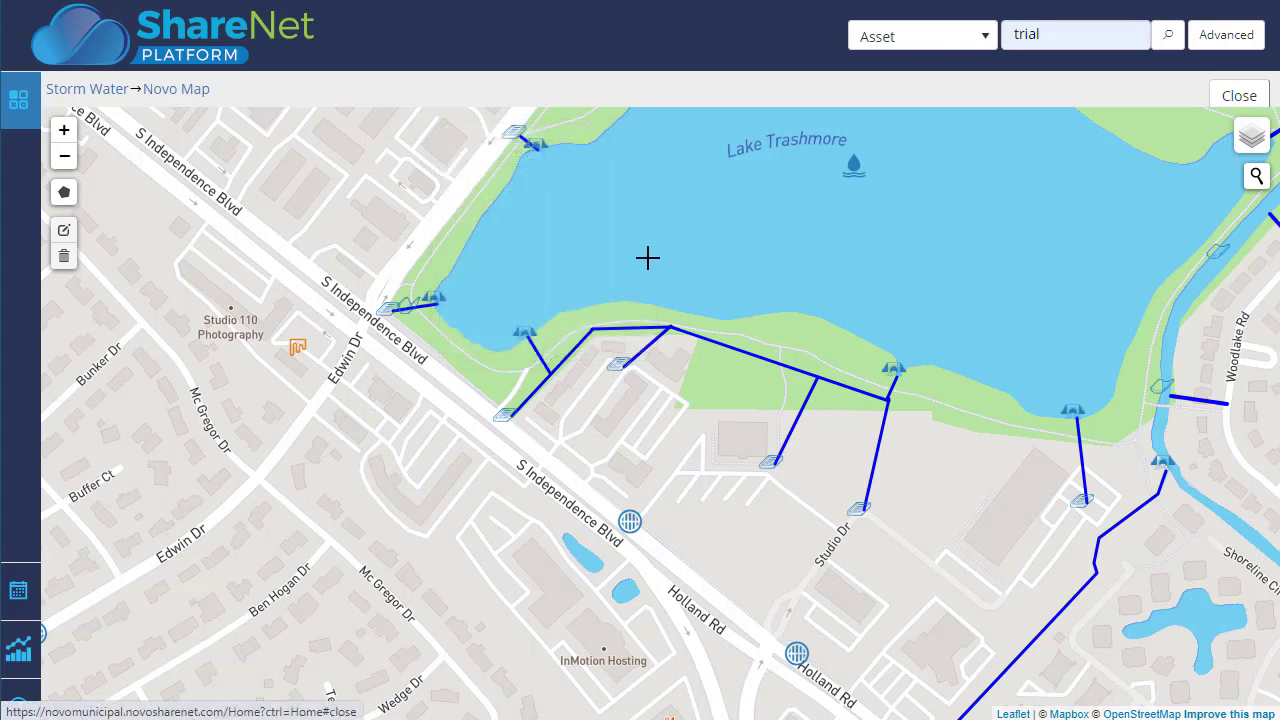
Step: Open the Outfall - Wooten Park asset from the map and review its related requests
{"action": "left_click", "coordinate": [526, 339]}
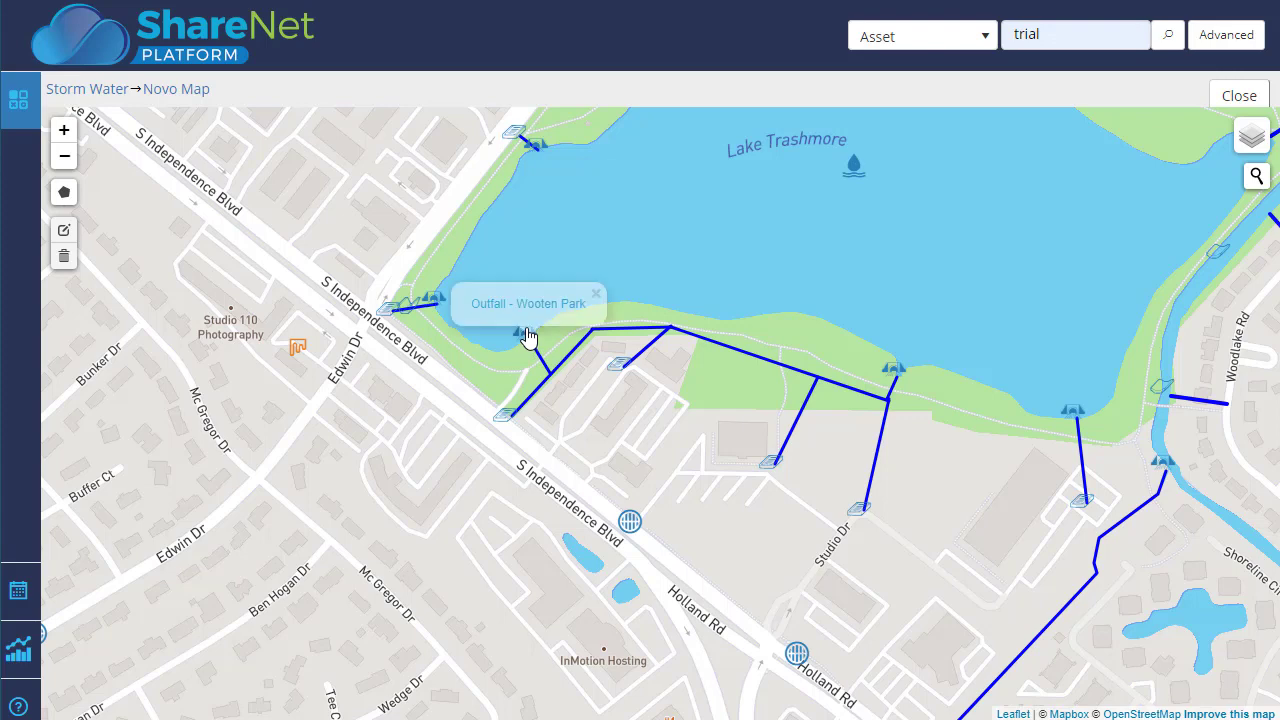
{"action": "left_click", "coordinate": [528, 306]}
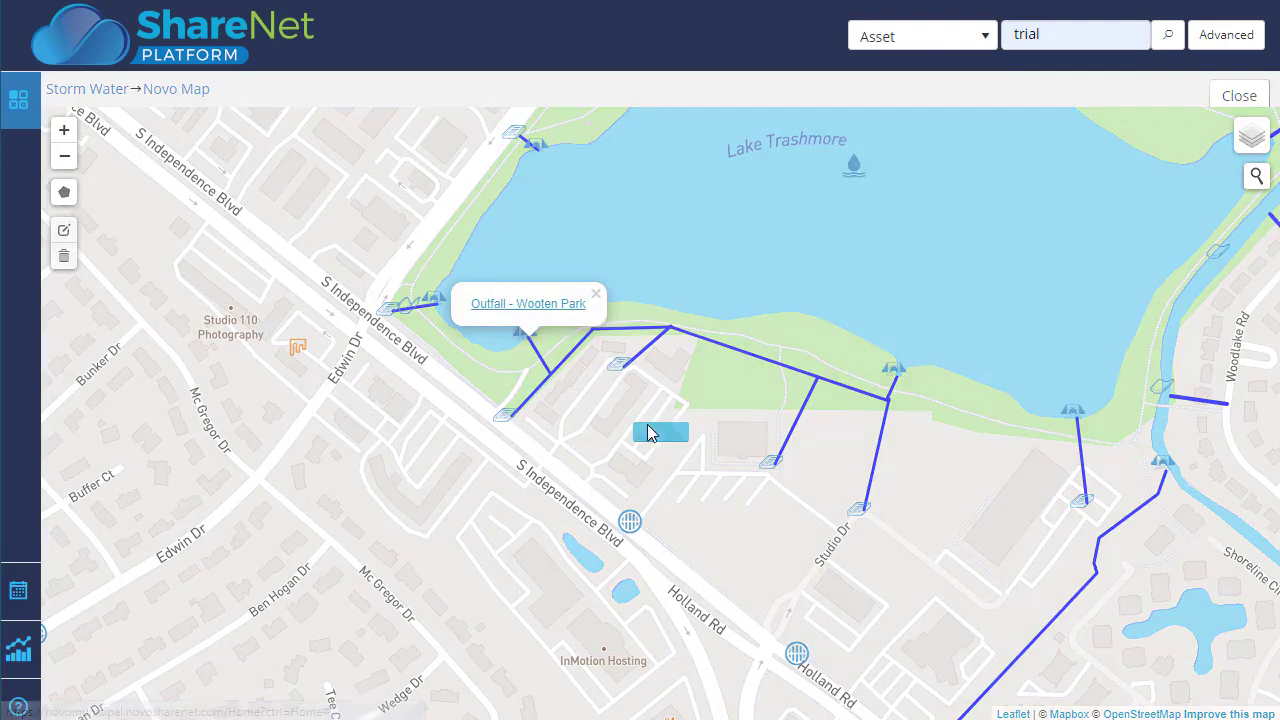
{"action": "scroll", "coordinate": [222, 388], "scroll_direction": "down", "scroll_amount": 10}
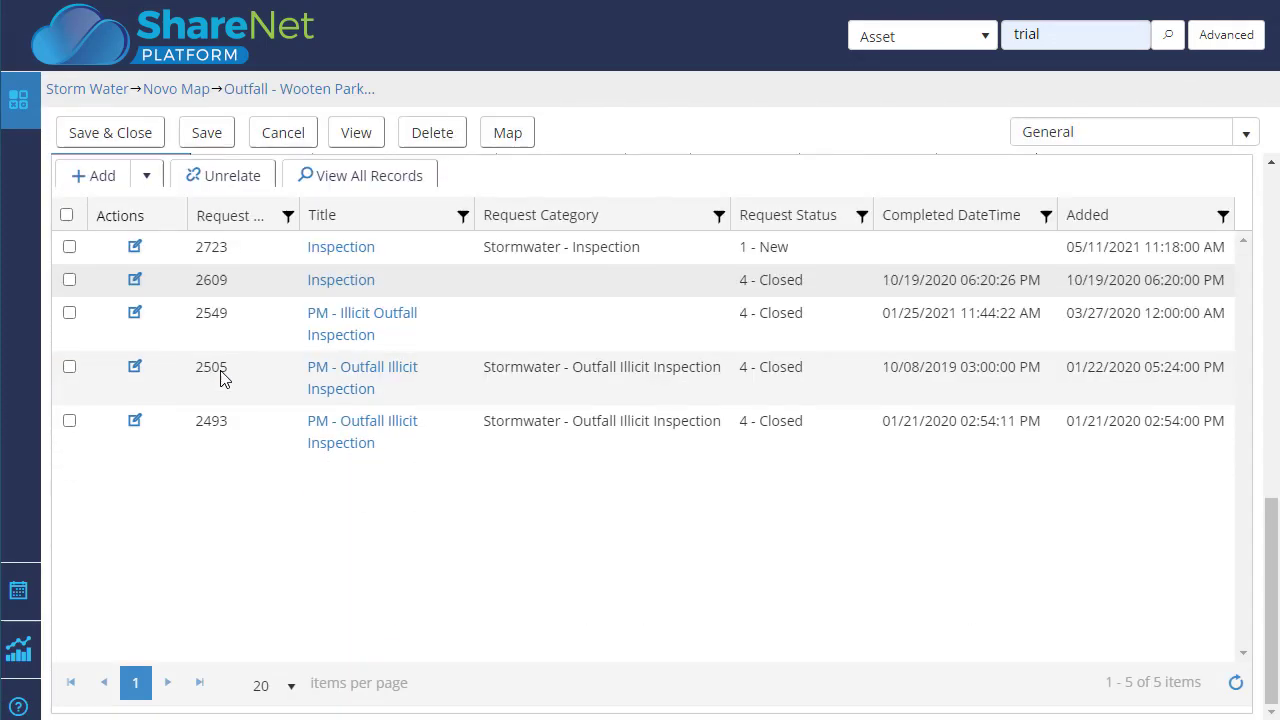
{"action": "scroll", "coordinate": [223, 371], "scroll_direction": "up", "scroll_amount": 3}
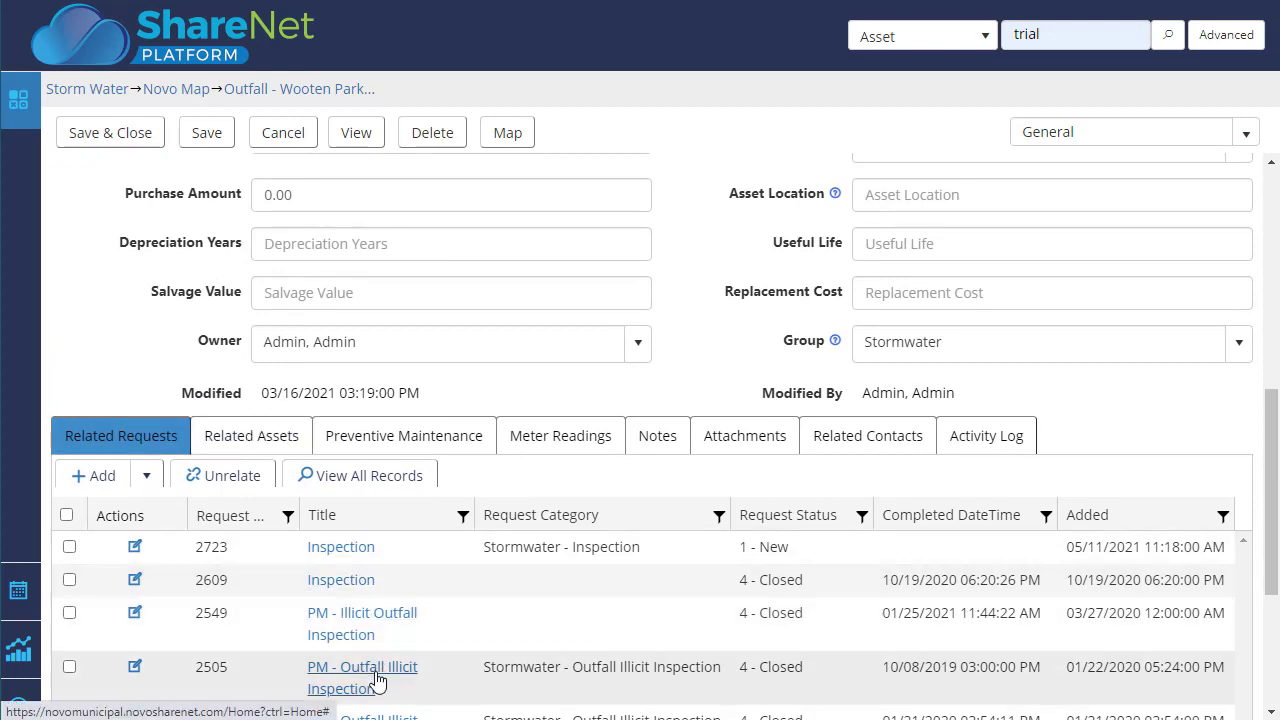
{"action": "scroll", "coordinate": [405, 642], "scroll_direction": "down", "scroll_amount": 1}
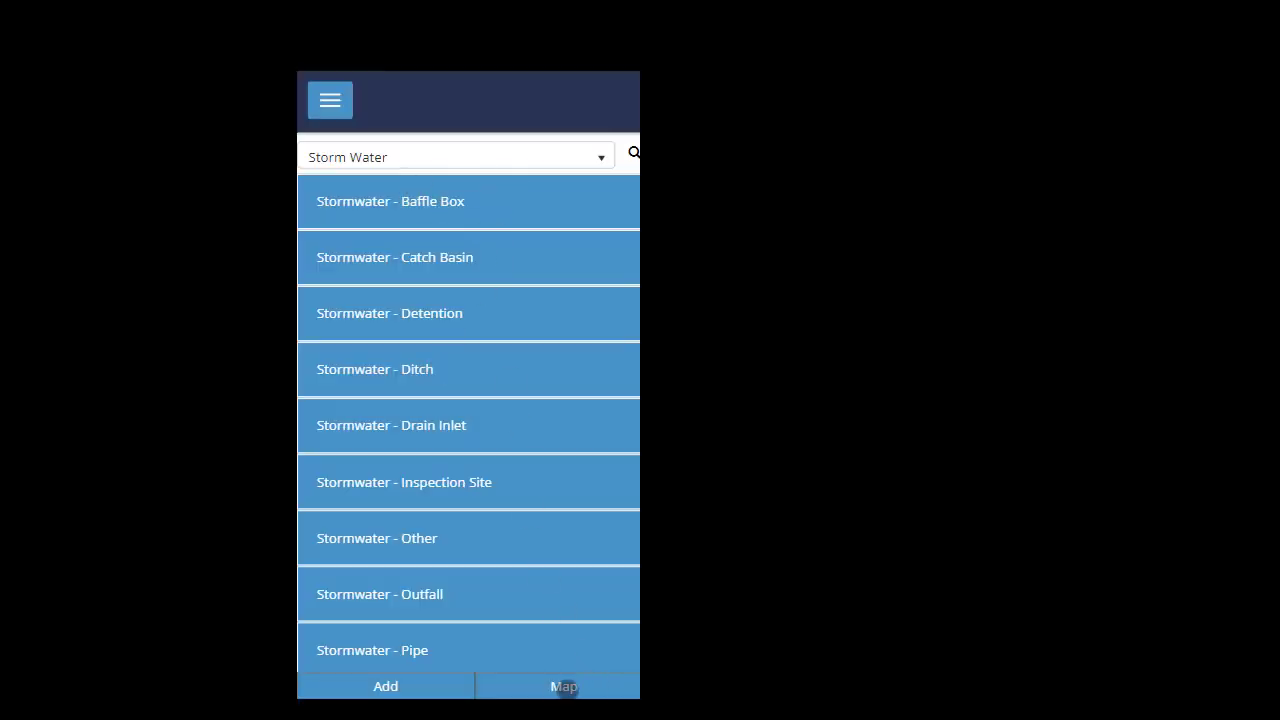
Step: View the storm water assets on the mobile map, and return to the list to expand the Stormwater - Catch Basin group
{"action": "left_click", "coordinate": [564, 687]}
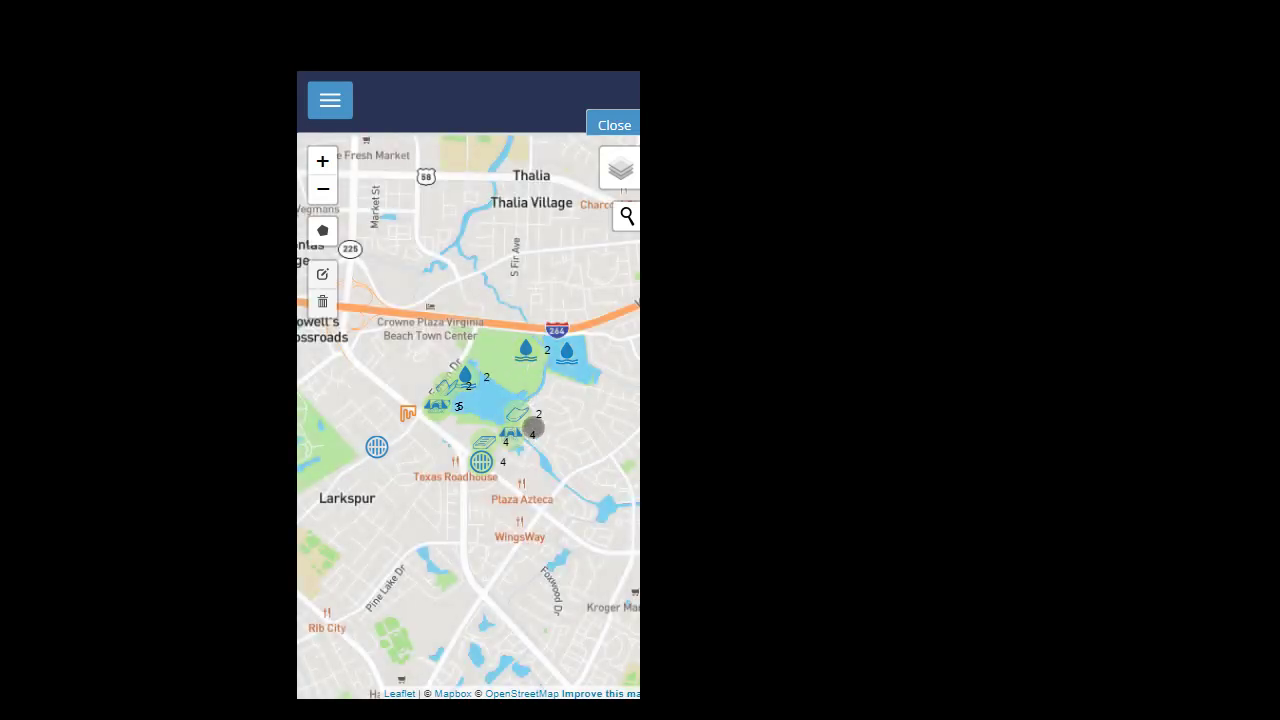
{"action": "left_click", "coordinate": [610, 121]}
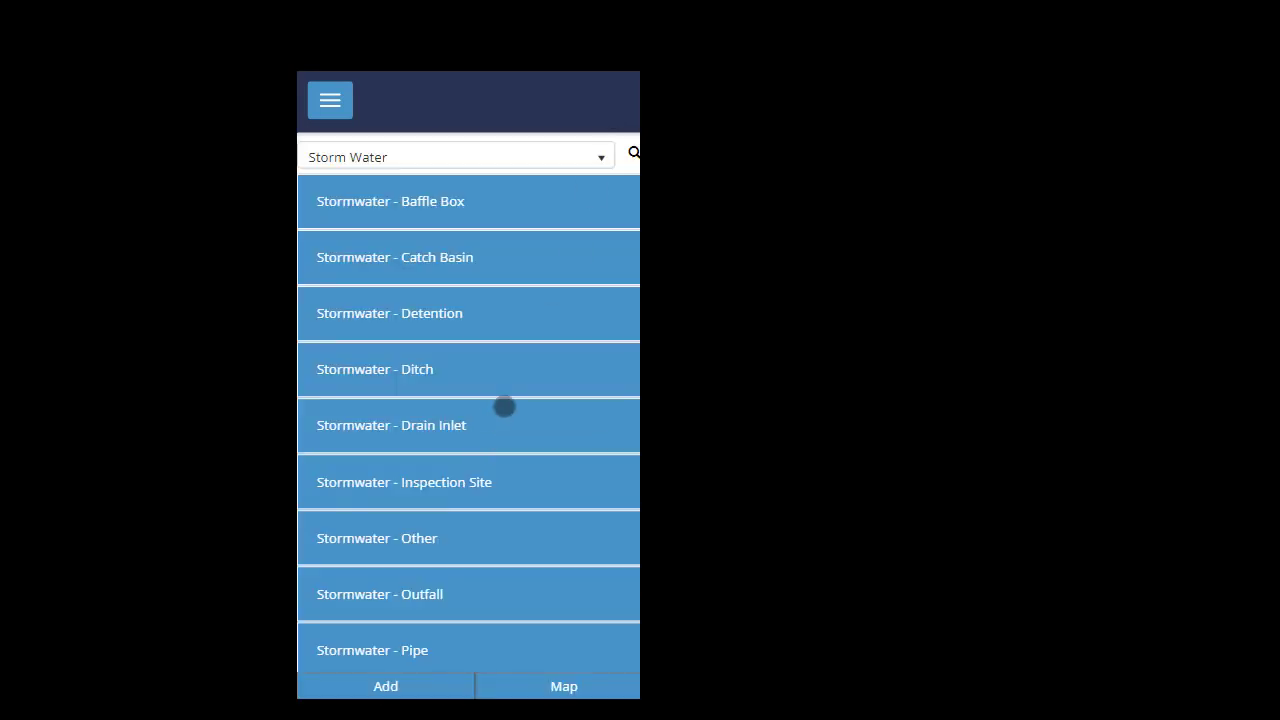
{"action": "left_click", "coordinate": [431, 264]}
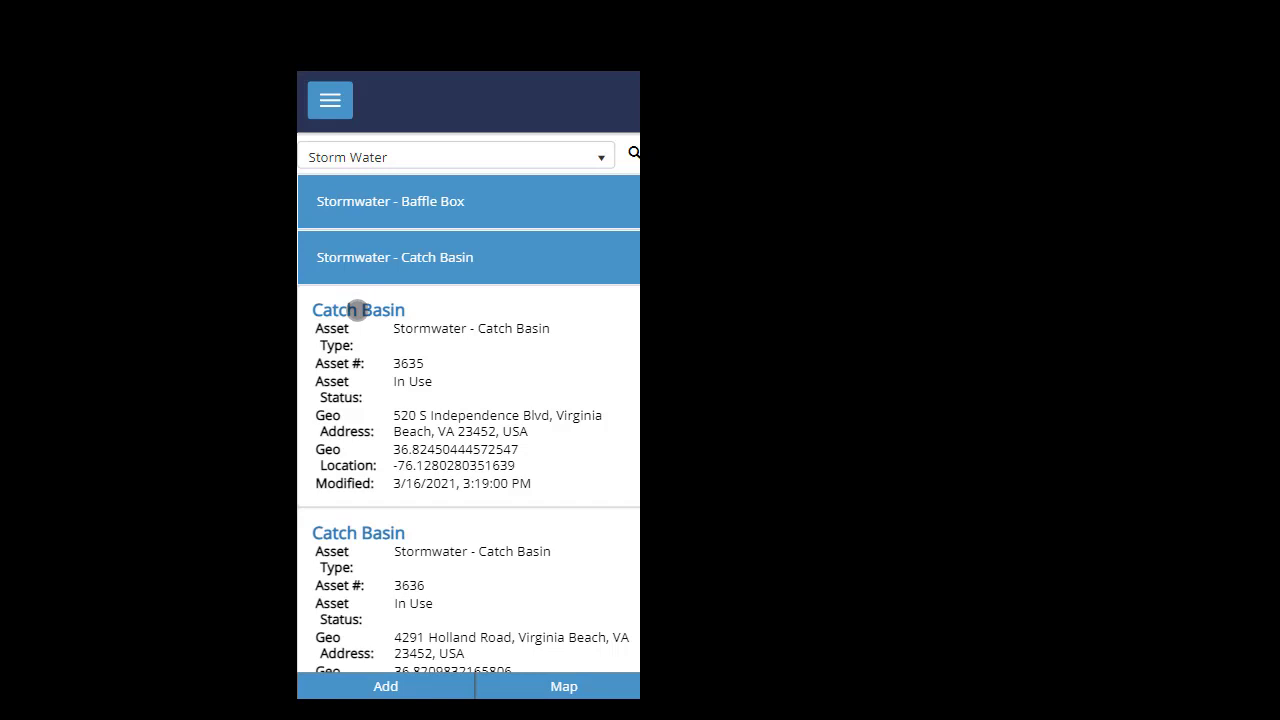
Step: Open the catch basin at 520 S Independence Blvd on mobile, review its related requests, and leave the record without saving
{"action": "left_click", "coordinate": [357, 309]}
{"action": "scroll", "coordinate": [511, 483], "scroll_direction": "down", "scroll_amount": 15}
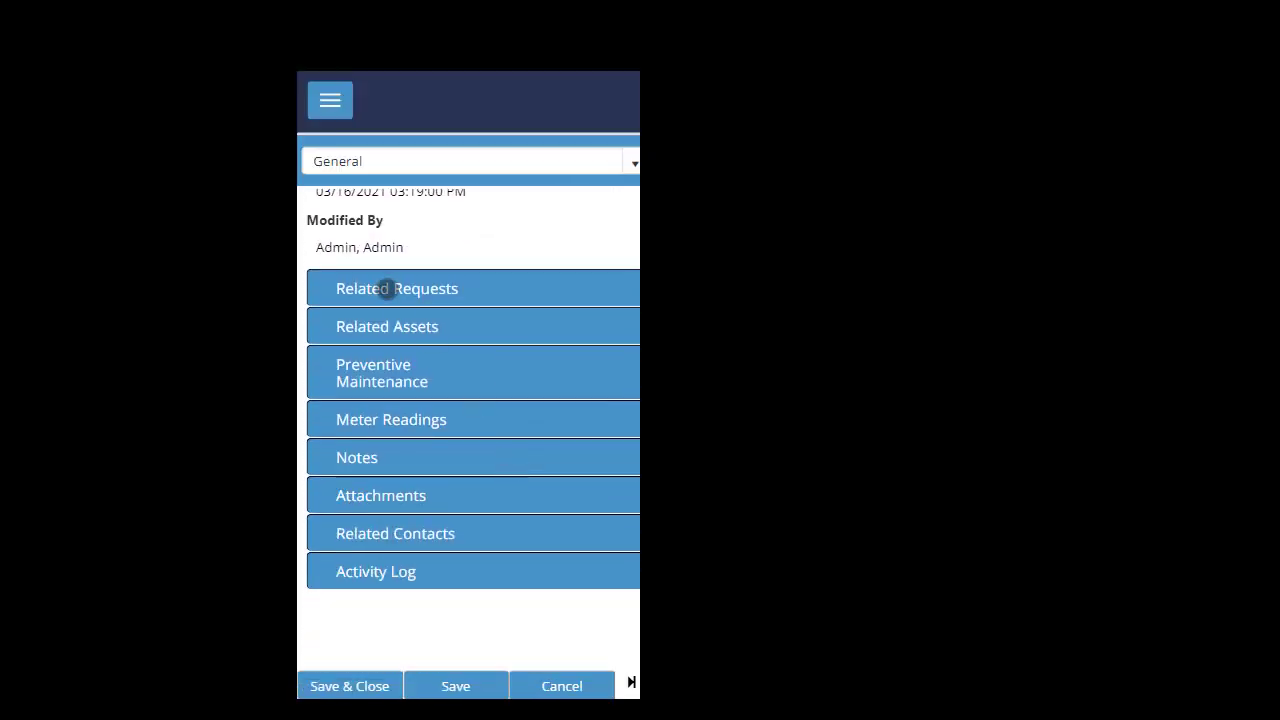
{"action": "left_click", "coordinate": [386, 288]}
{"action": "left_click", "coordinate": [545, 686]}
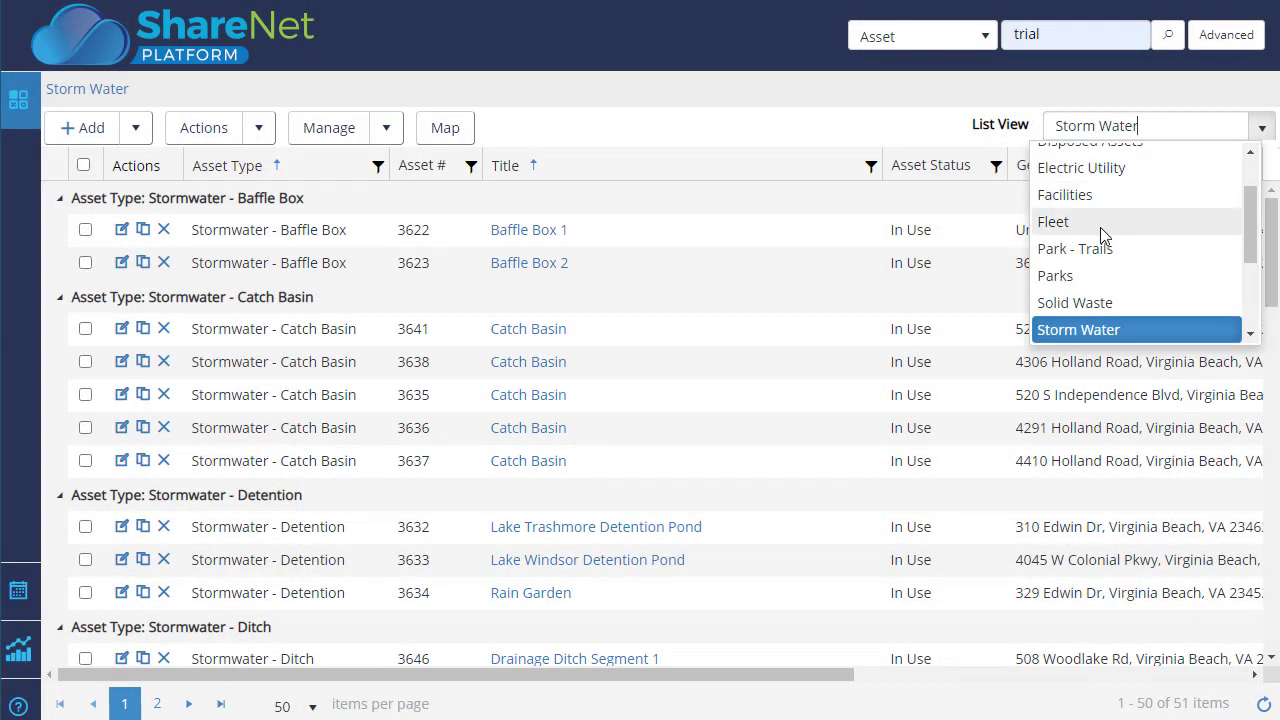
Step: Switch the asset list view to Fleet and review the vehicle make, model and year columns
{"action": "left_click", "coordinate": [1053, 222]}
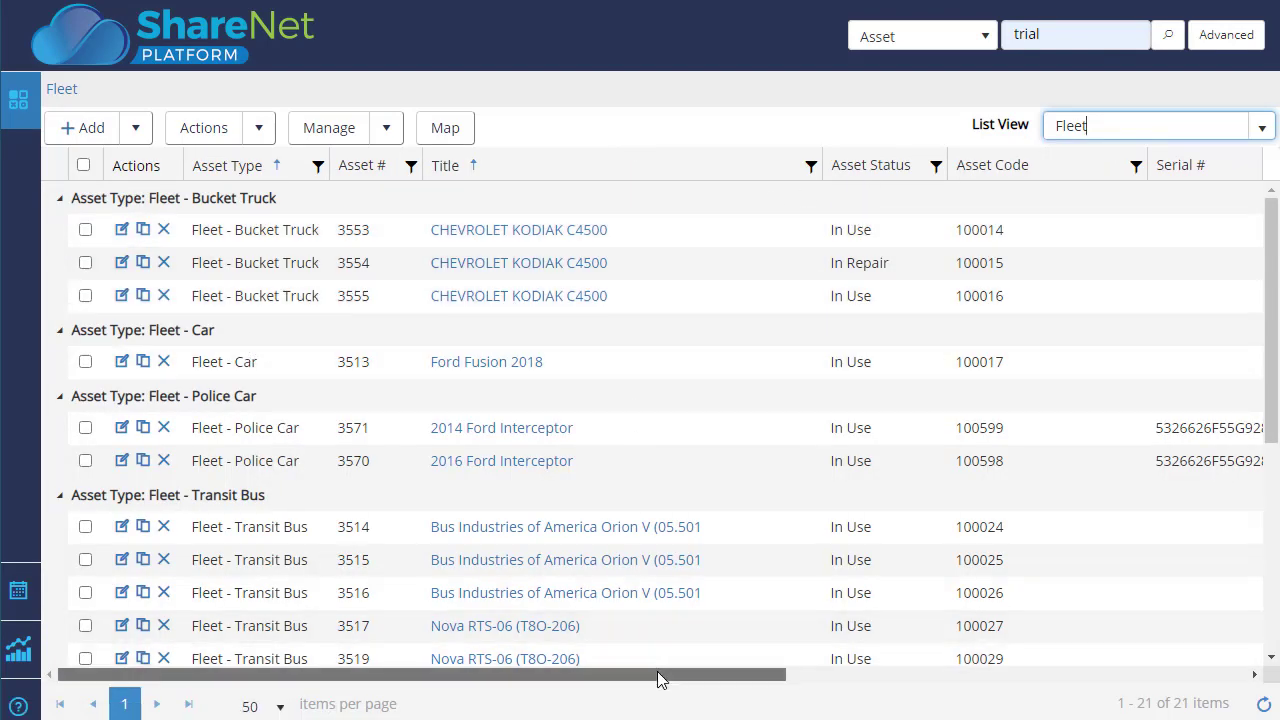
{"action": "left_click_drag", "start_coordinate": [657, 673], "coordinate": [1078, 672]}
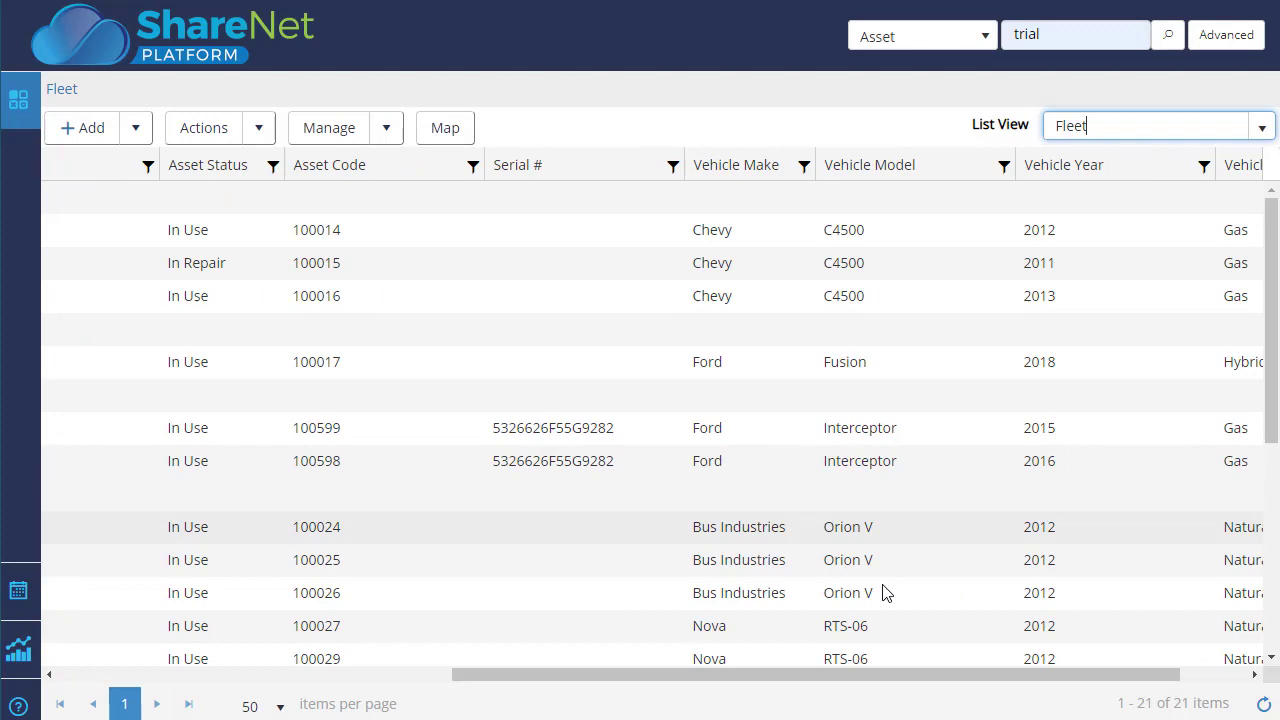
{"action": "left_click_drag", "start_coordinate": [896, 673], "coordinate": [362, 645]}
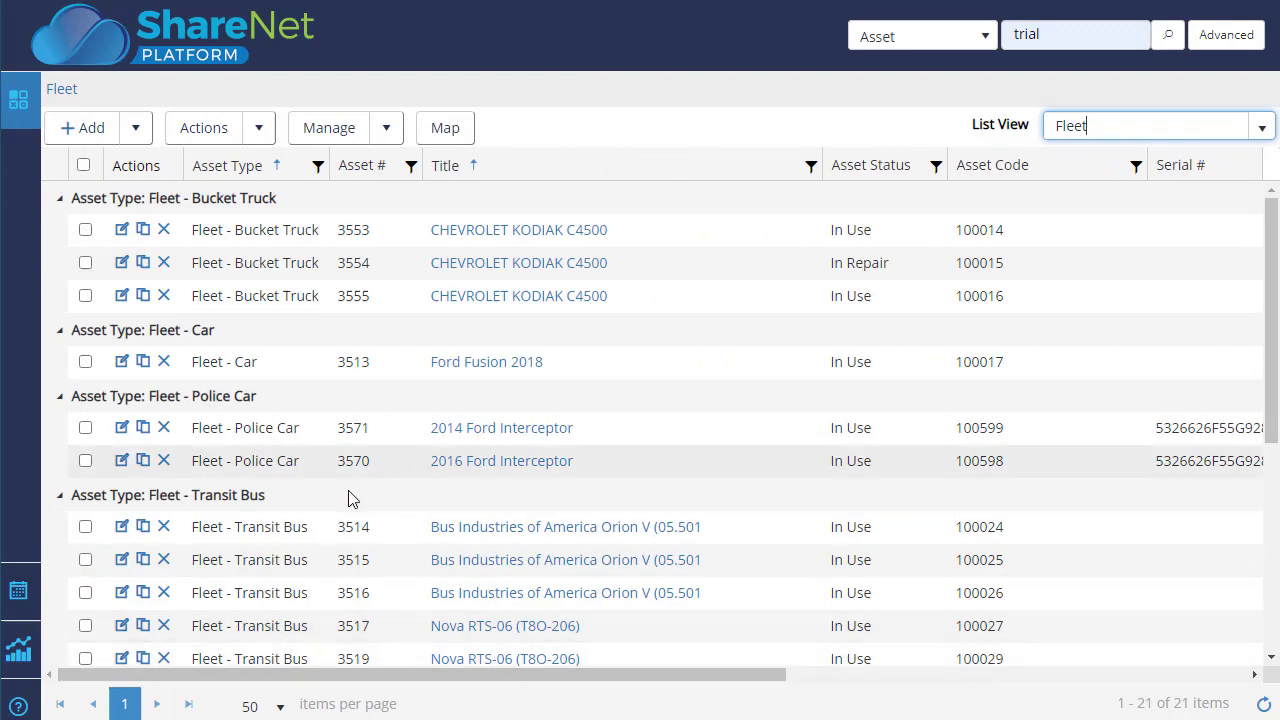
Step: Open the 2016 Ford Interceptor record and review its vehicle details, preventive maintenance schedules and meter readings
{"action": "left_click", "coordinate": [121, 460]}
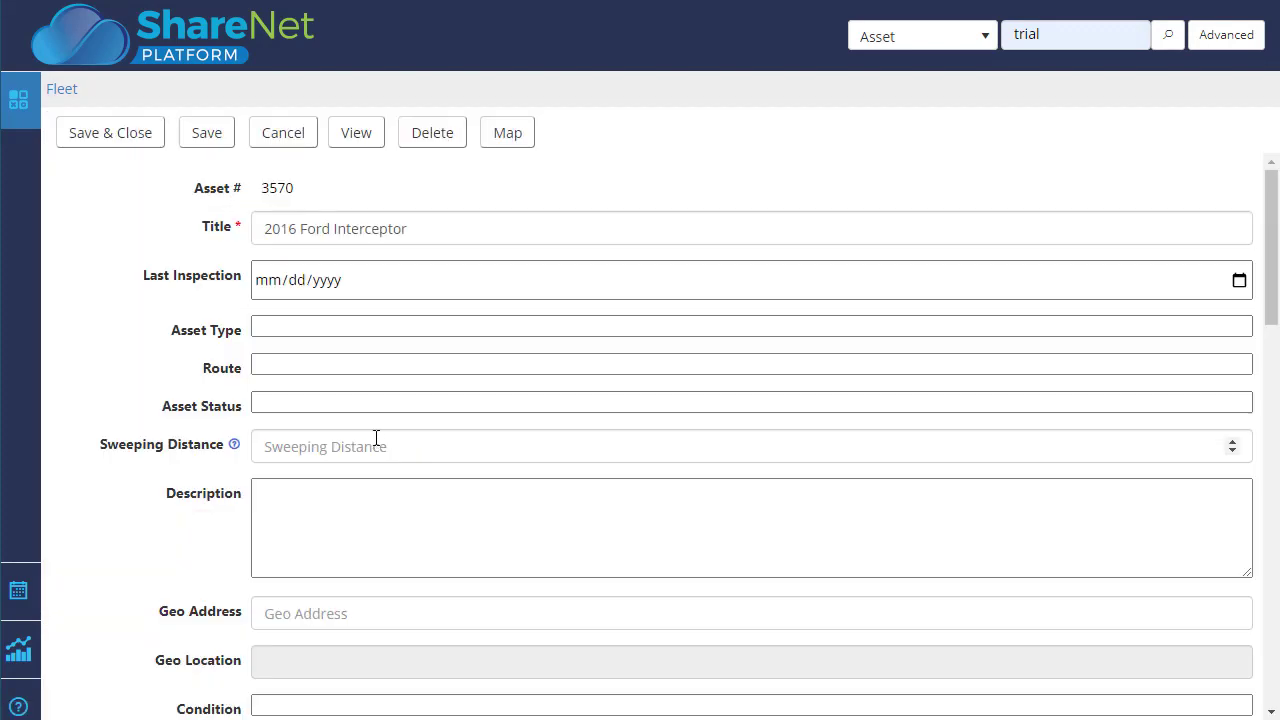
{"action": "scroll", "coordinate": [232, 440], "scroll_direction": "down", "scroll_amount": 3}
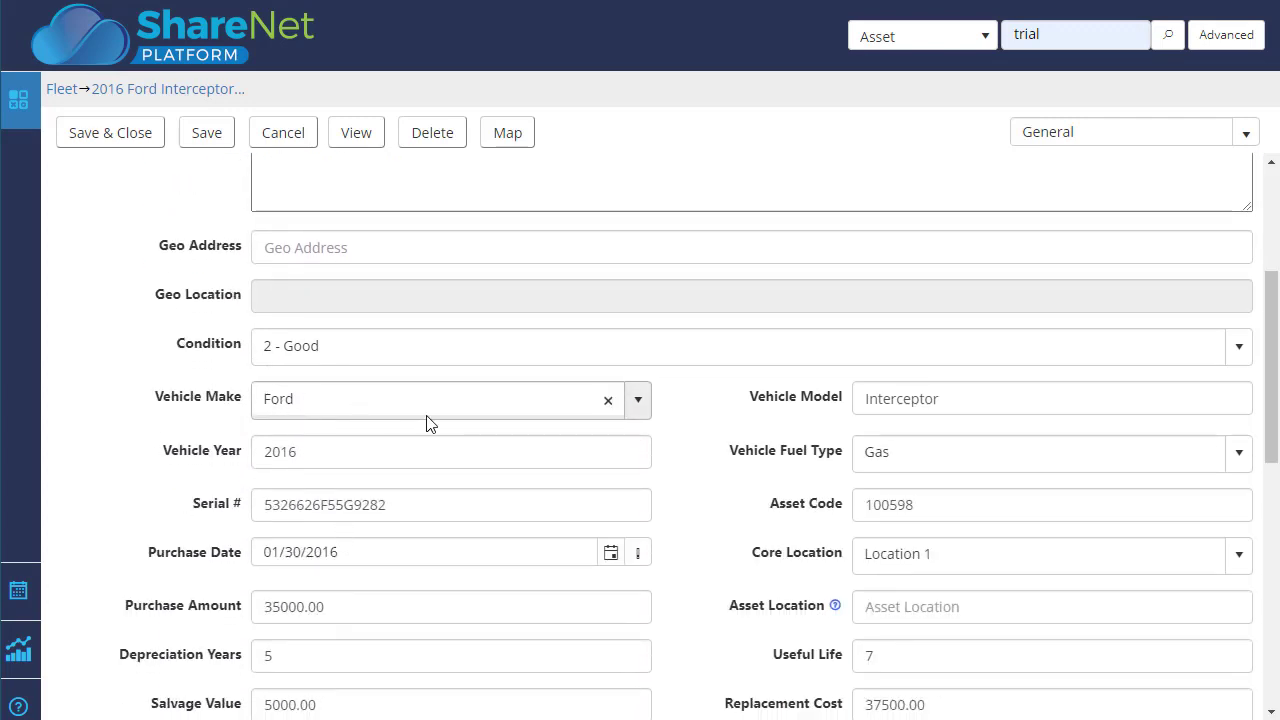
{"action": "scroll", "coordinate": [430, 414], "scroll_direction": "up", "scroll_amount": 3}
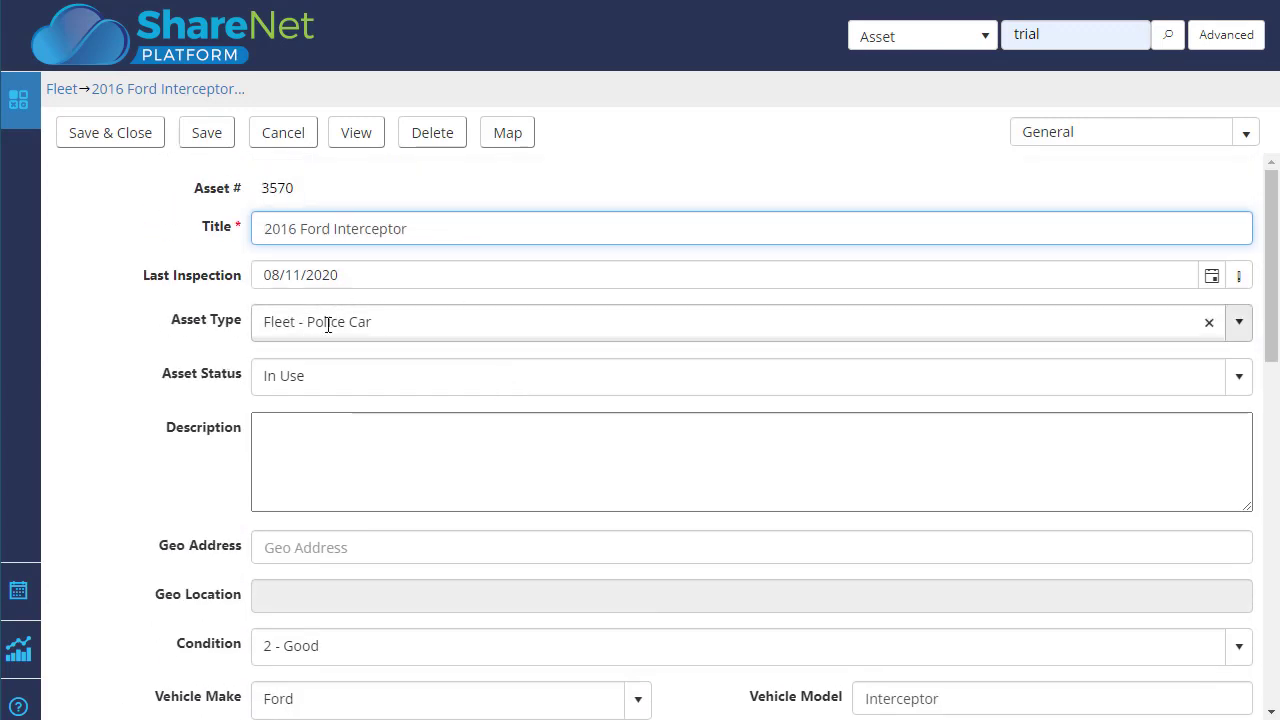
{"action": "scroll", "coordinate": [200, 345], "scroll_direction": "down", "scroll_amount": 8}
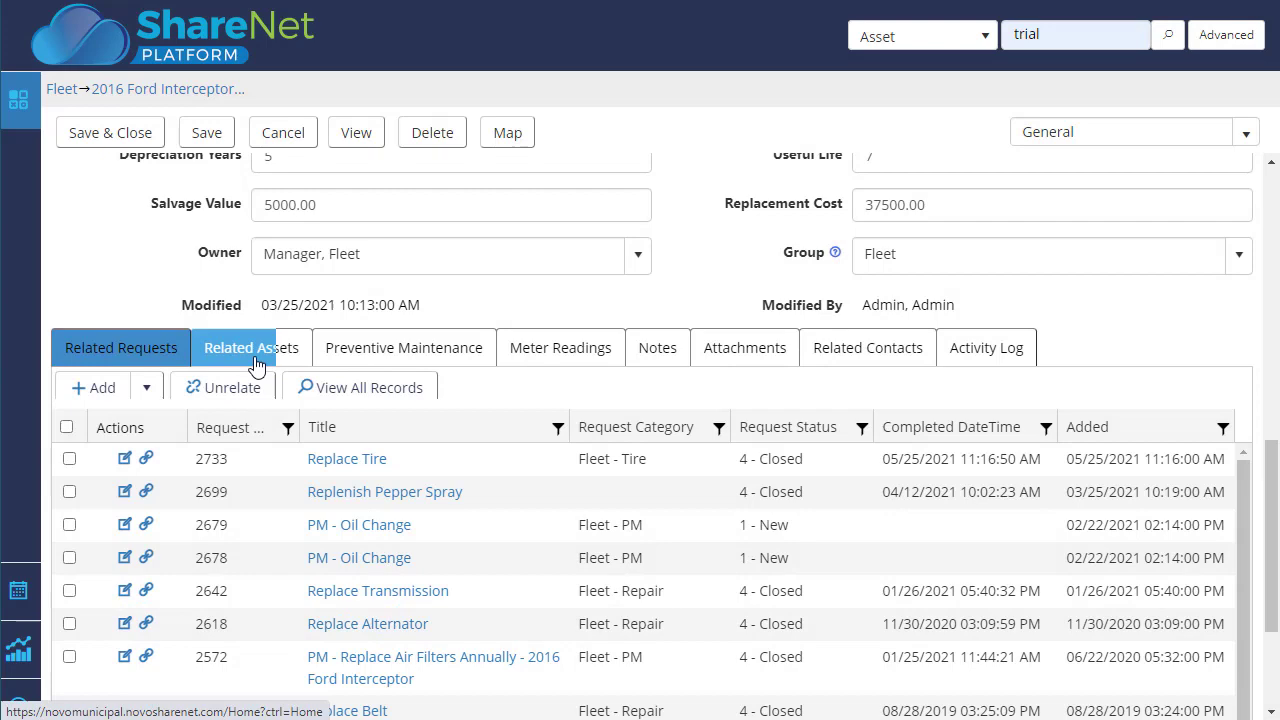
{"action": "left_click", "coordinate": [423, 354]}
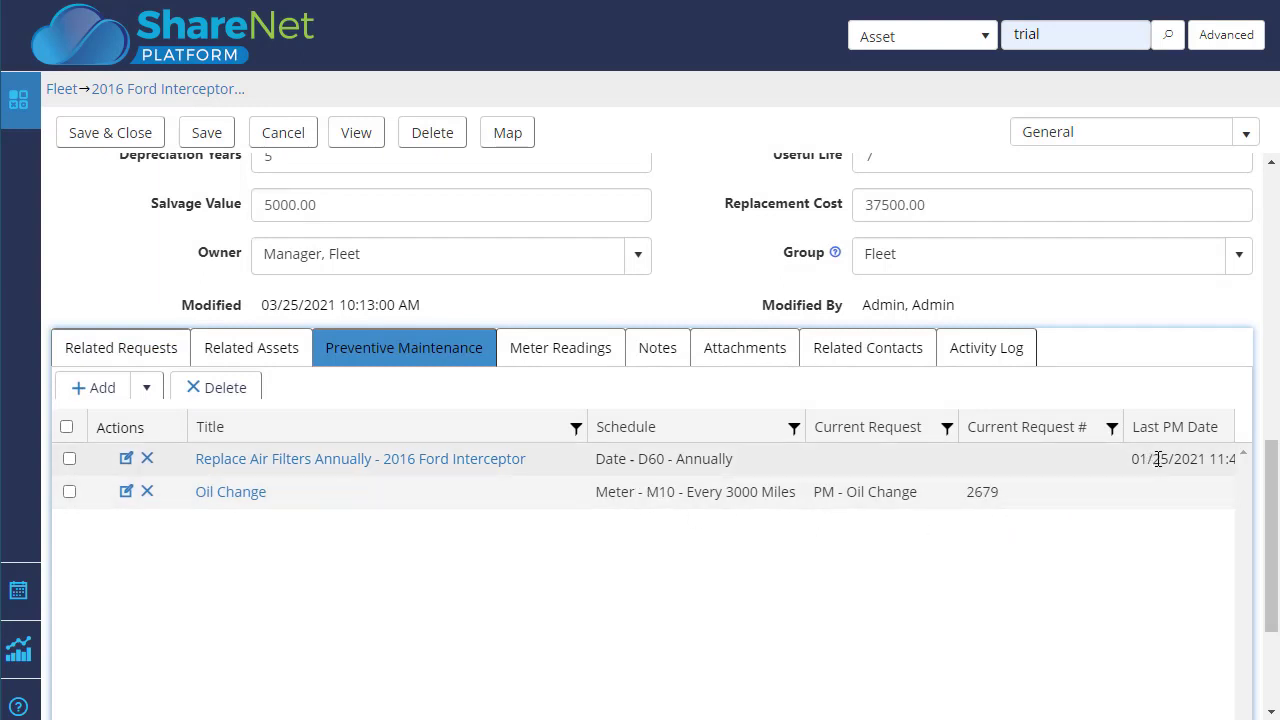
{"action": "left_click", "coordinate": [568, 352]}
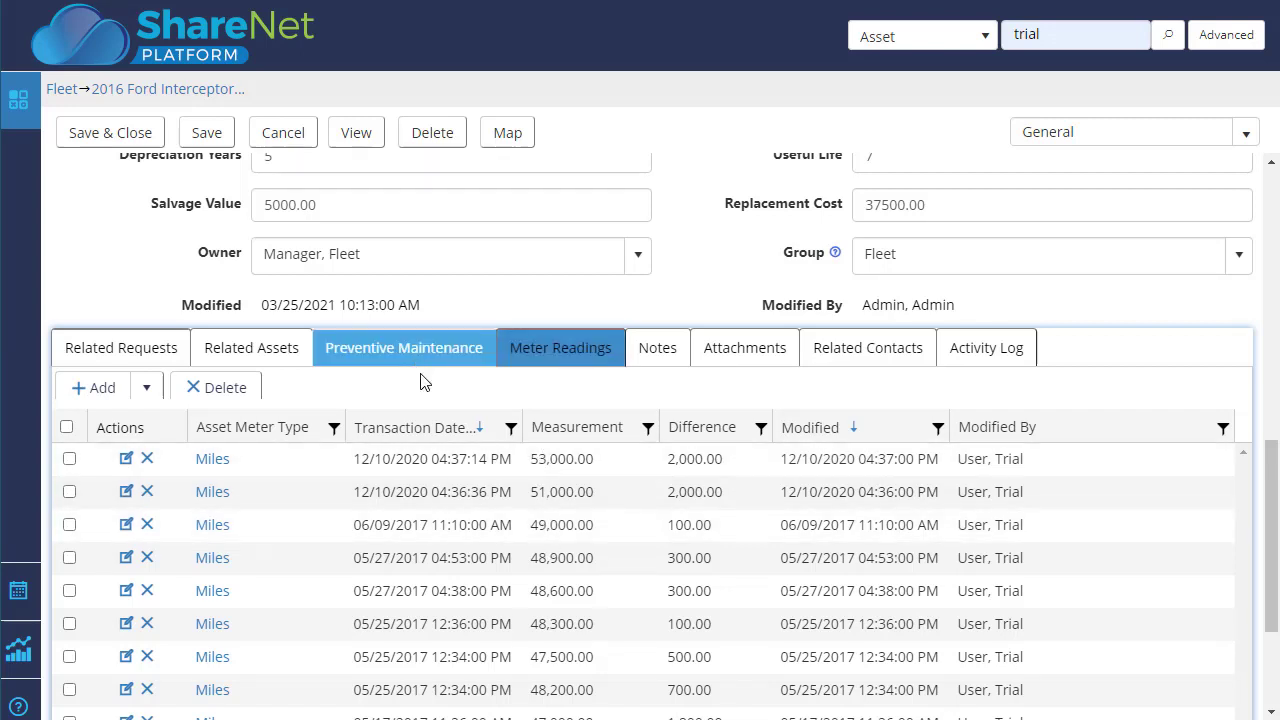
Step: Go to the Requests app and open its report list
{"action": "mouse_move", "coordinate": [34, 177]}
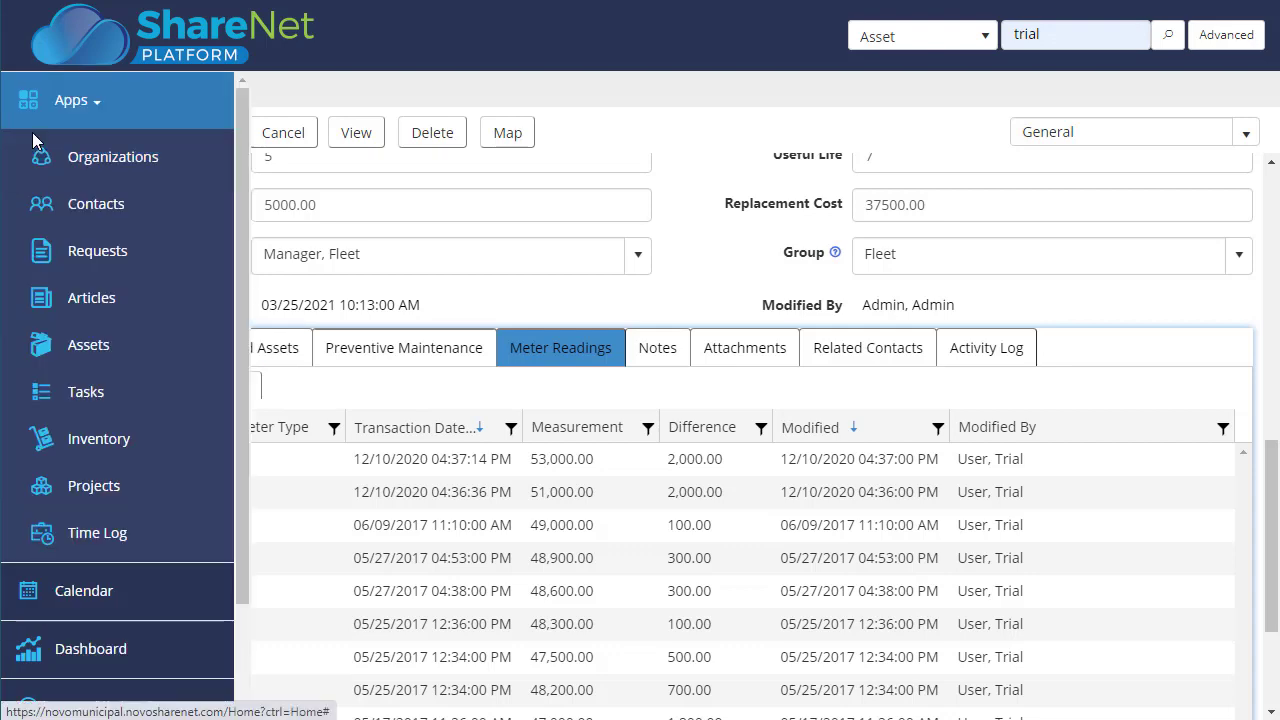
{"action": "left_click", "coordinate": [60, 251]}
{"action": "left_click", "coordinate": [388, 128]}
{"action": "left_click", "coordinate": [394, 367]}
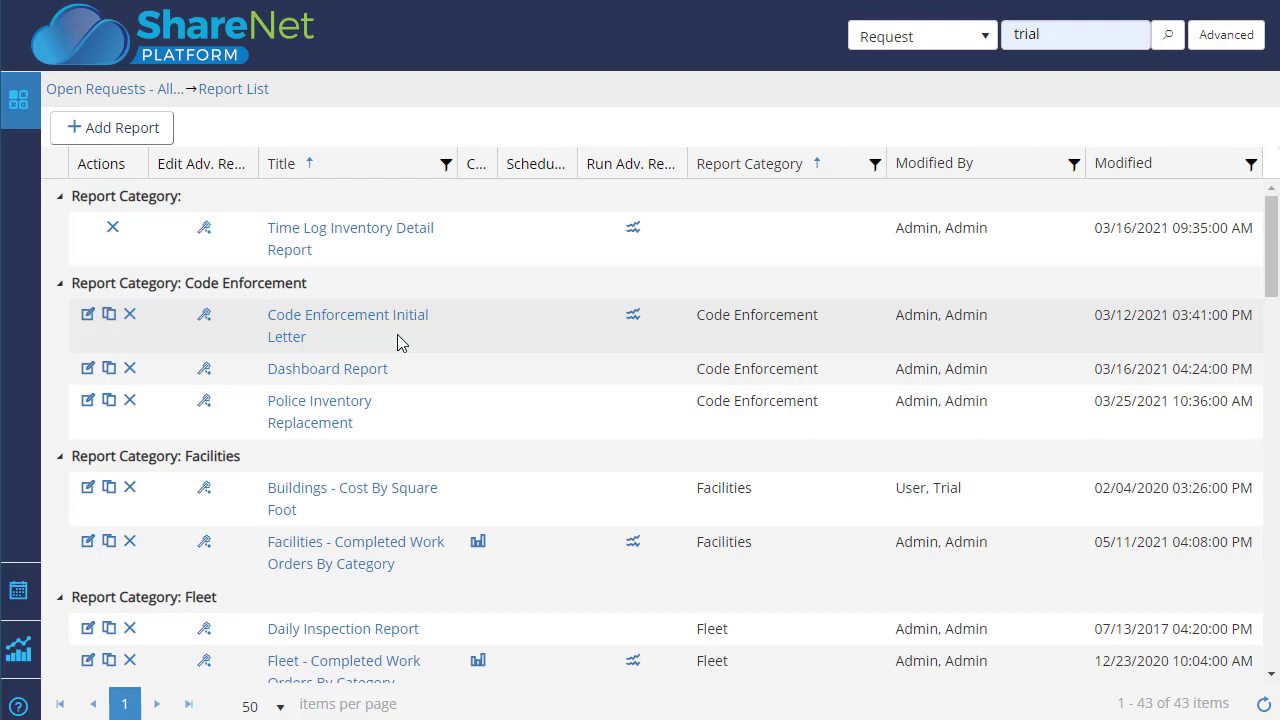
Step: Run the advanced report Asset Maintenance Cost - Detail, review the work order costs on its first page, and close it
{"action": "scroll", "coordinate": [481, 389], "scroll_direction": "down", "scroll_amount": 3}
{"action": "scroll", "coordinate": [485, 386], "scroll_direction": "down", "scroll_amount": 1}
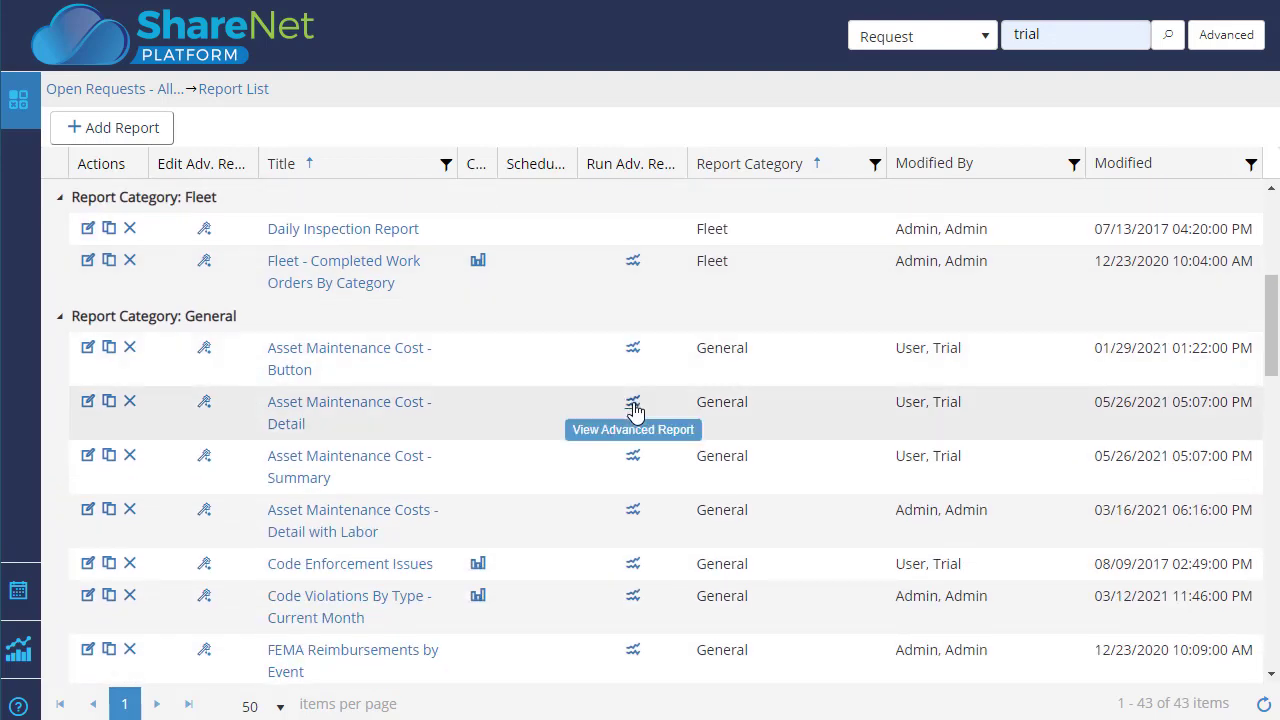
{"action": "left_click", "coordinate": [633, 405]}
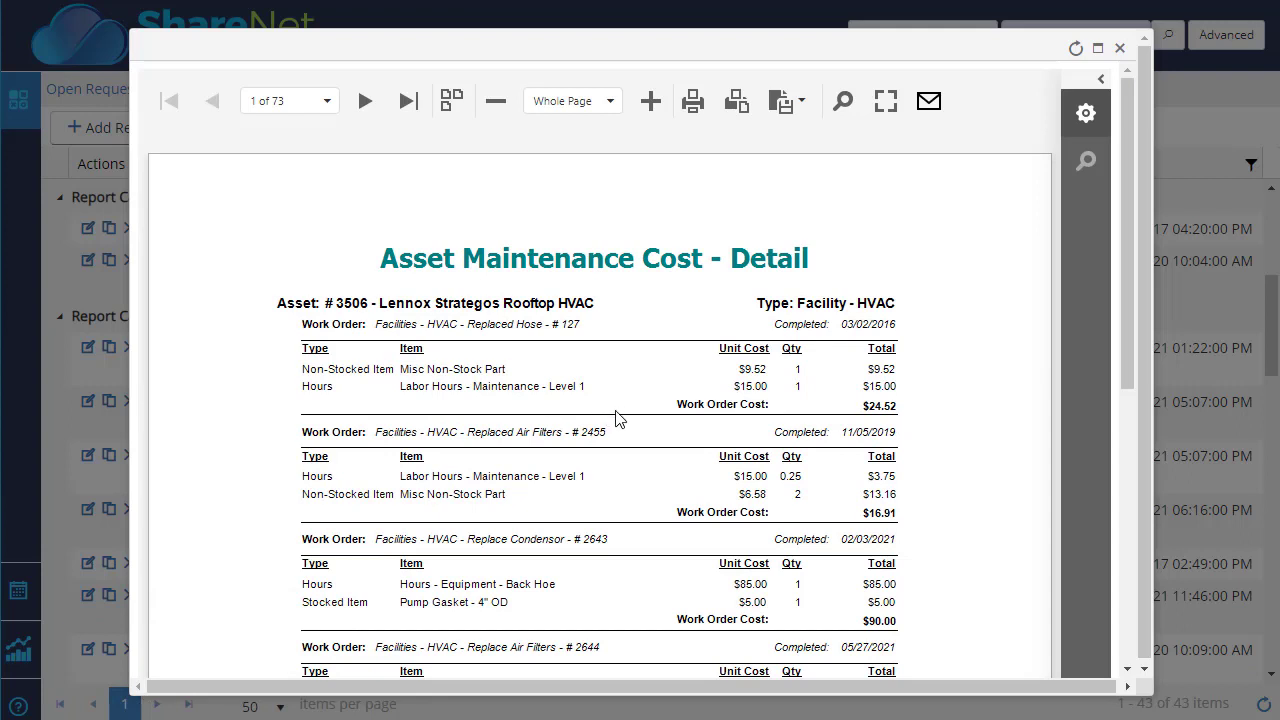
{"action": "scroll", "coordinate": [617, 418], "scroll_direction": "down", "scroll_amount": 1}
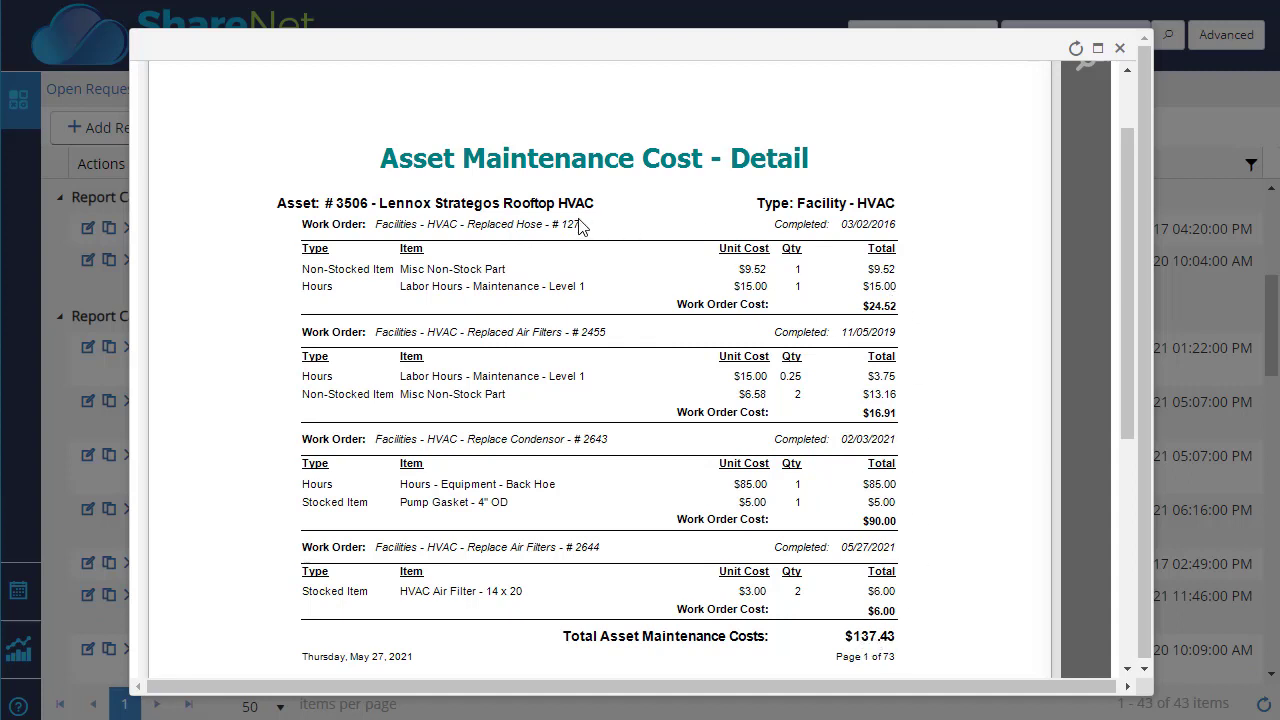
{"action": "left_click", "coordinate": [1120, 48]}
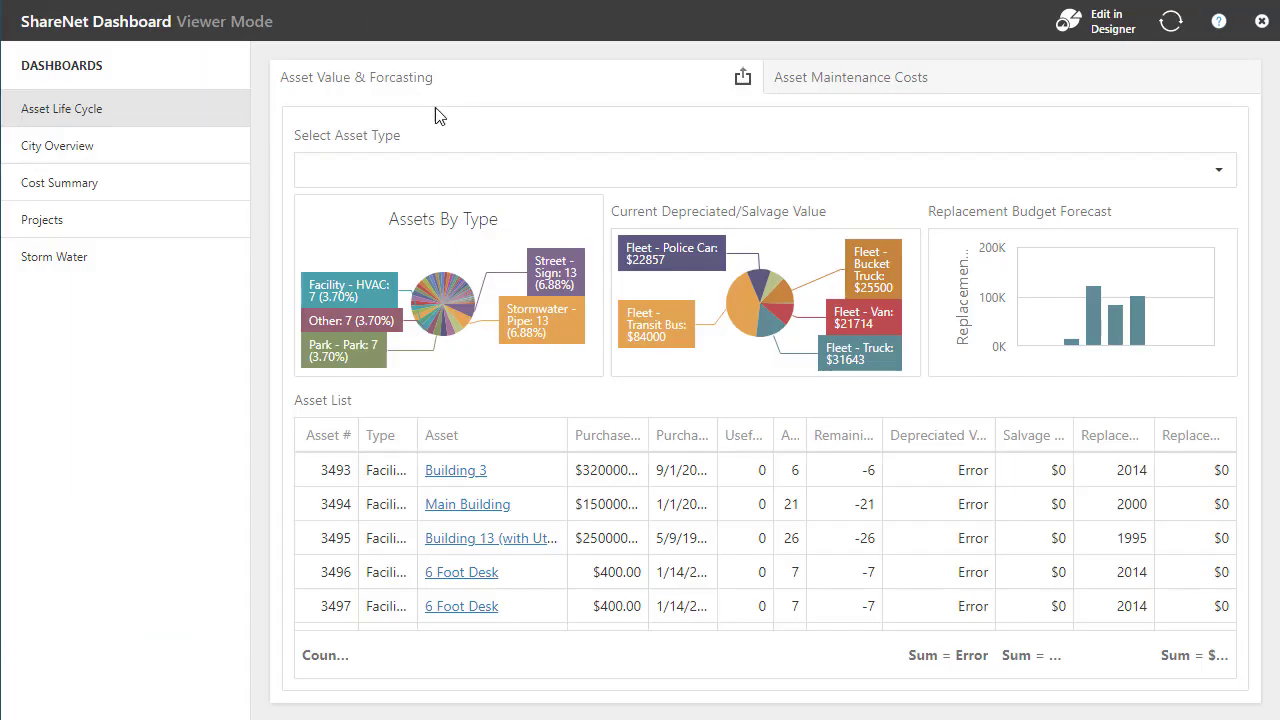
Step: Filter the Asset Life Cycle dashboard by the year 2023 in the Replacement Budget Forecast chart
{"action": "mouse_move", "coordinate": [1177, 329]}
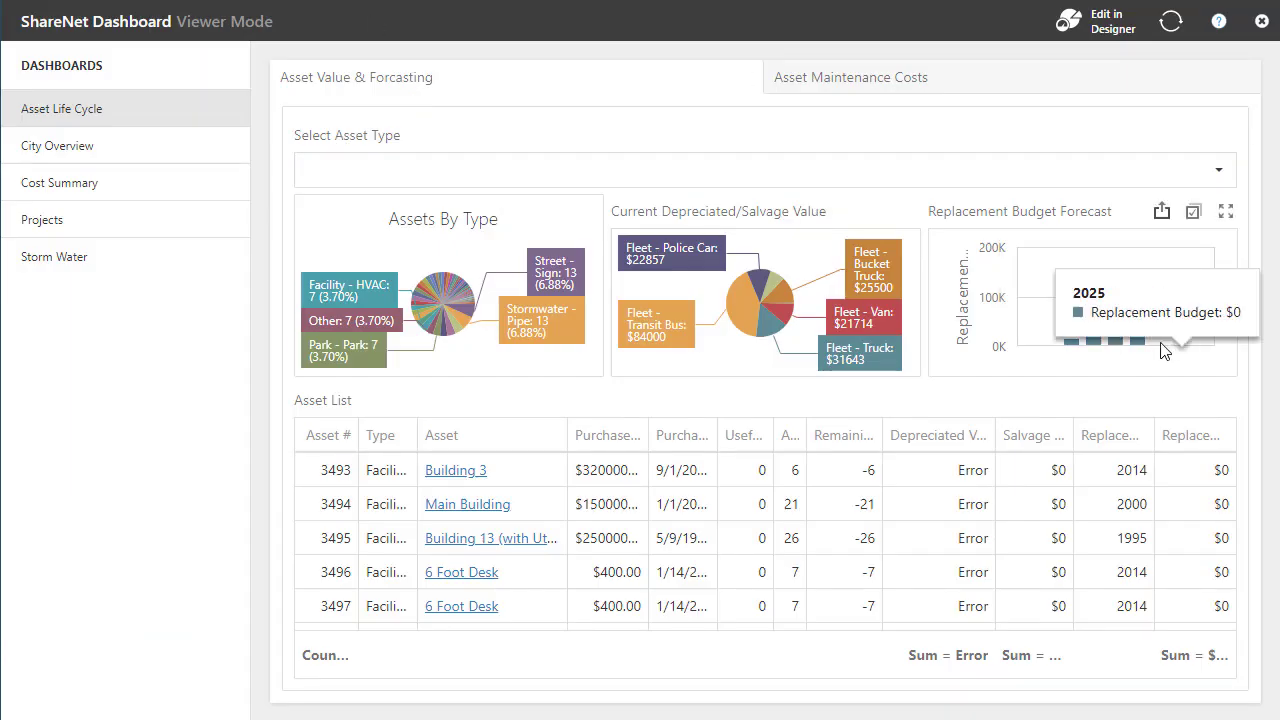
{"action": "left_click", "coordinate": [1140, 335]}
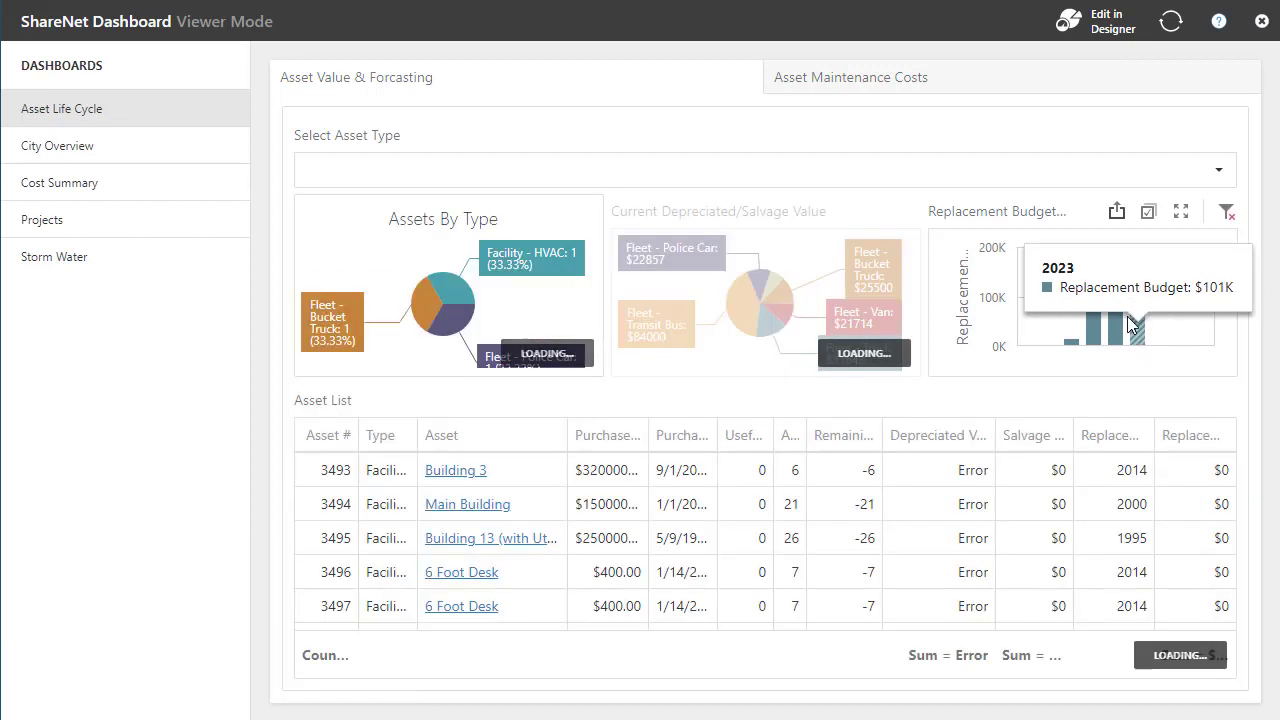